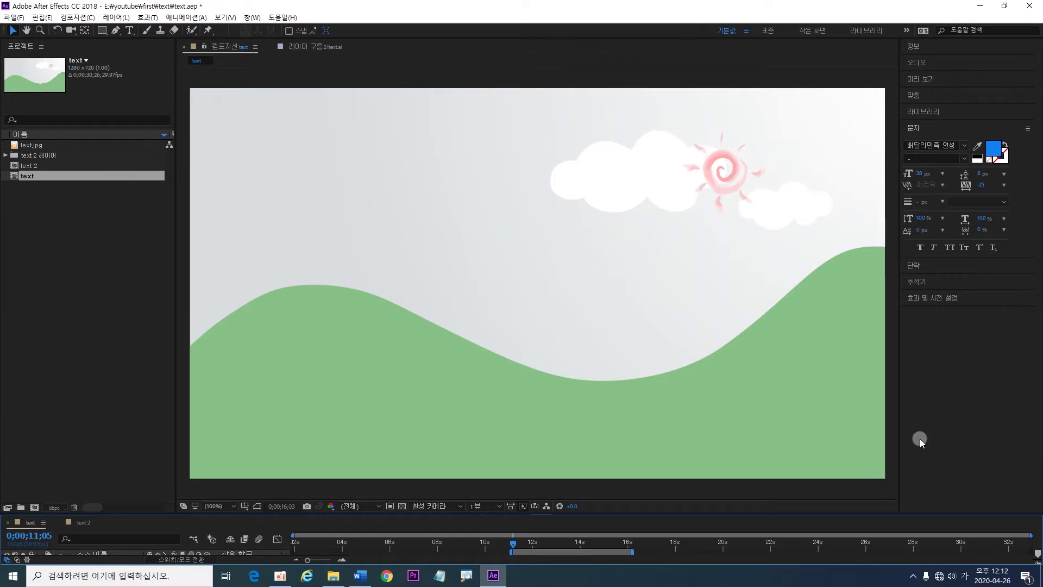
Step: Open the text 2 composition and add the text line "멀티미디어 콘텐츠 제작 전문가" at the crest of the left hill
left_click(18, 166)
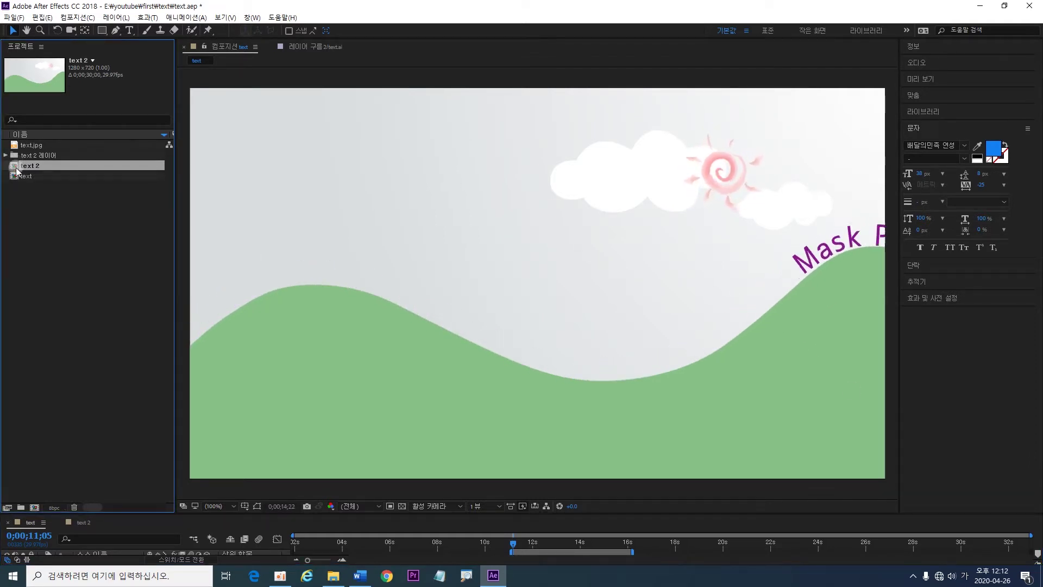
double_click(25, 166)
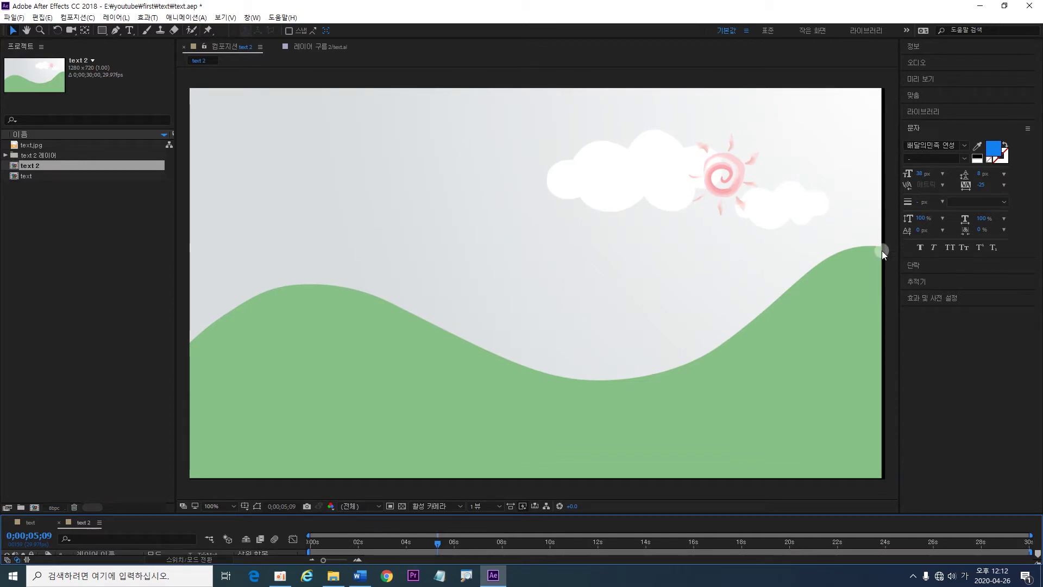
key("ctrl+t")
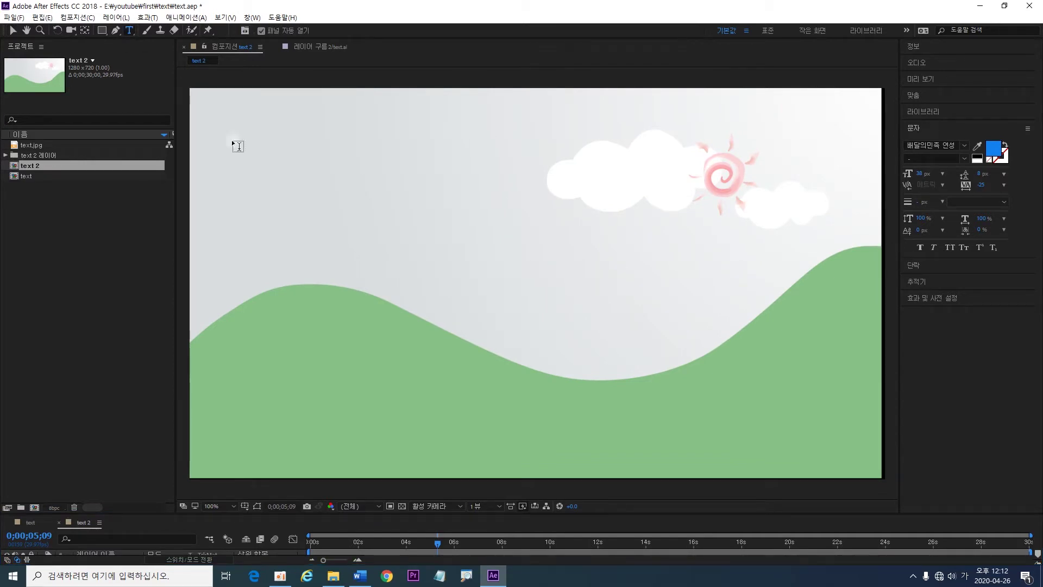
left_click(350, 282)
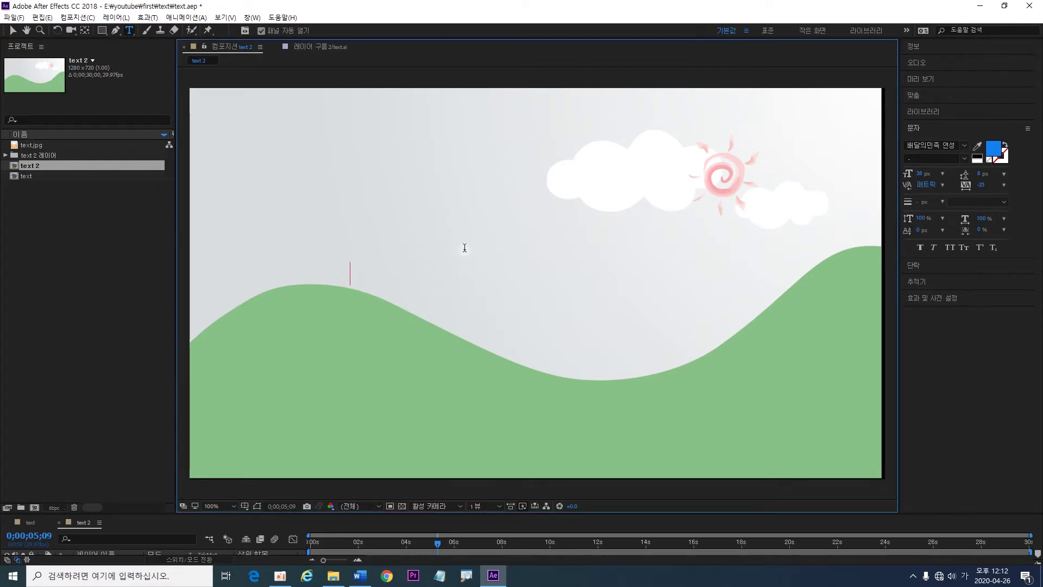
type("멀티미디어")
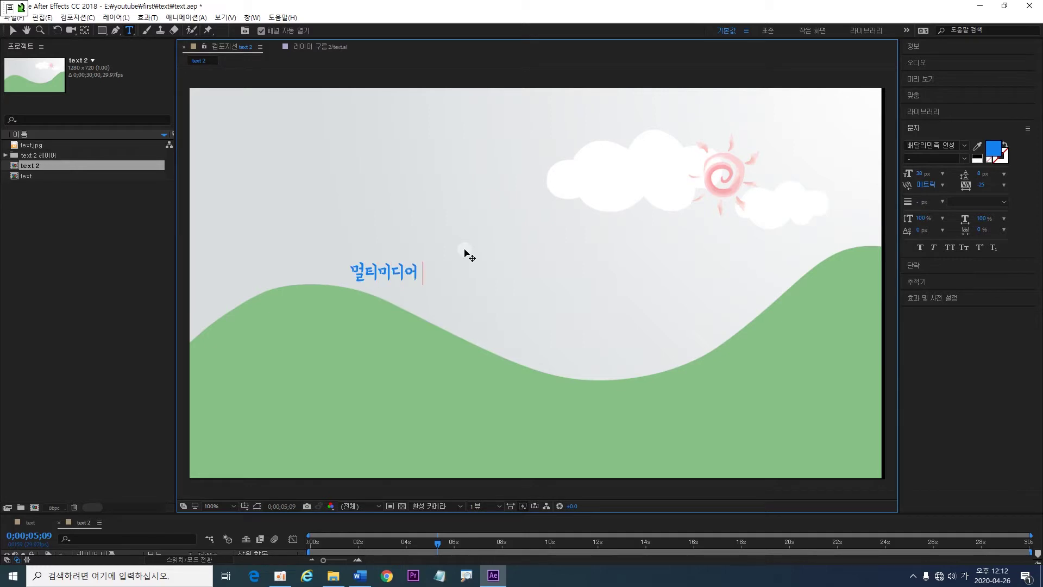
type(" 콘텐츠 제")
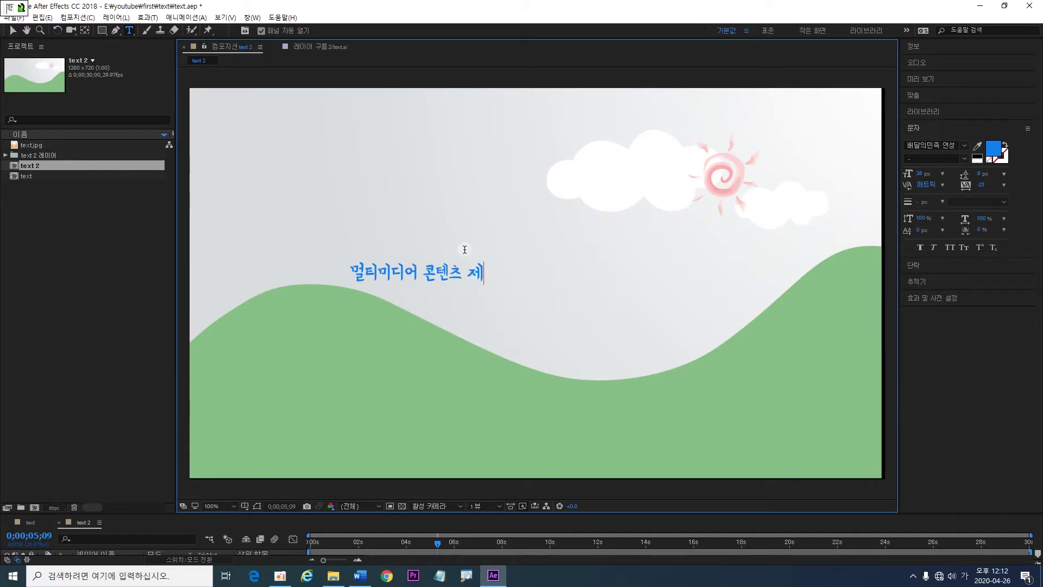
type("작 전문가")
Step: Correct the word before 전문가 to "제작" and finish editing the text line
left_click(515, 270)
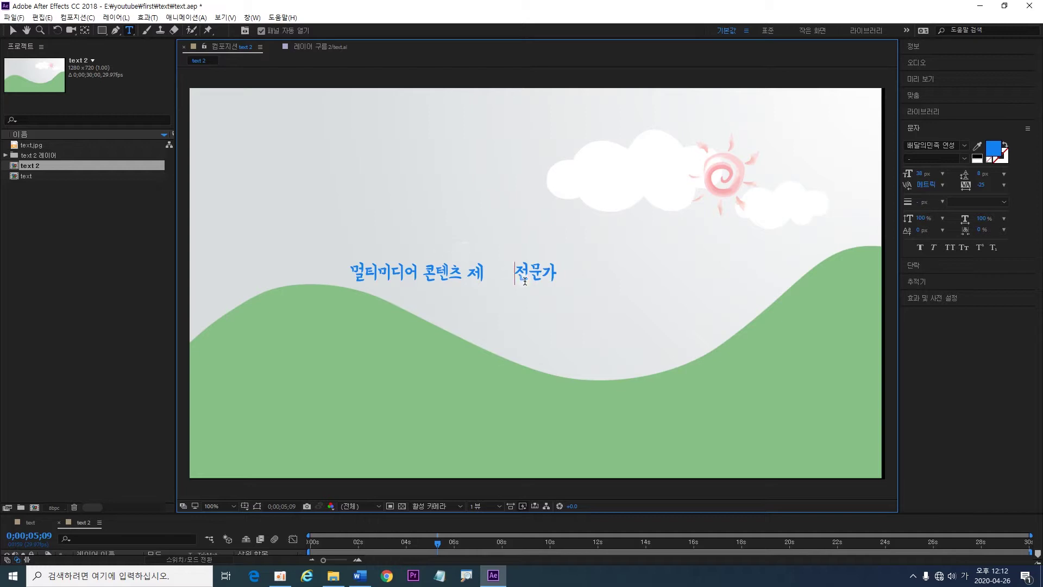
key("BackSpace")
key("BackSpace")
key("BackSpace")
type("제작")
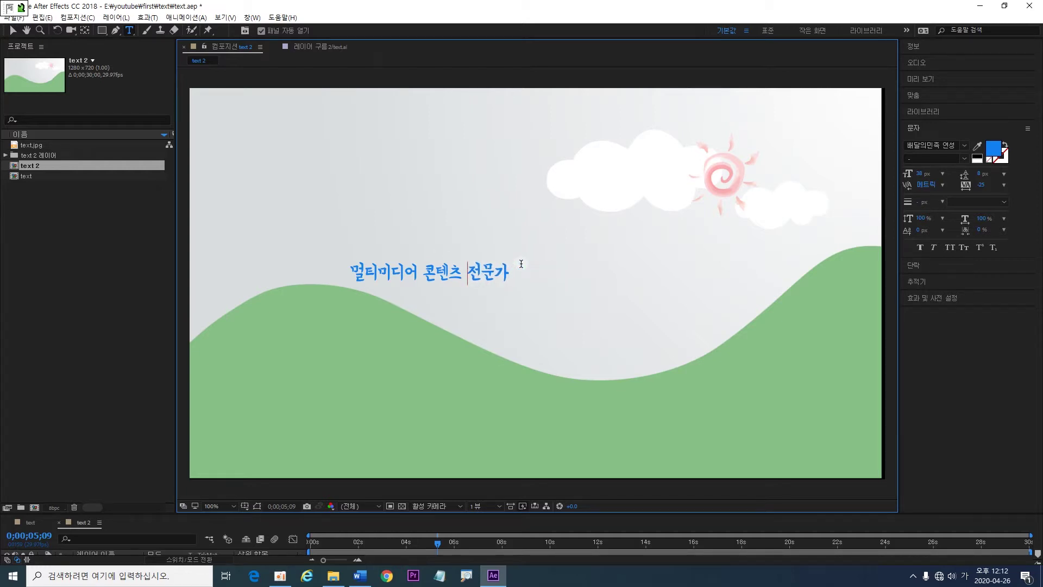
left_click(13, 30)
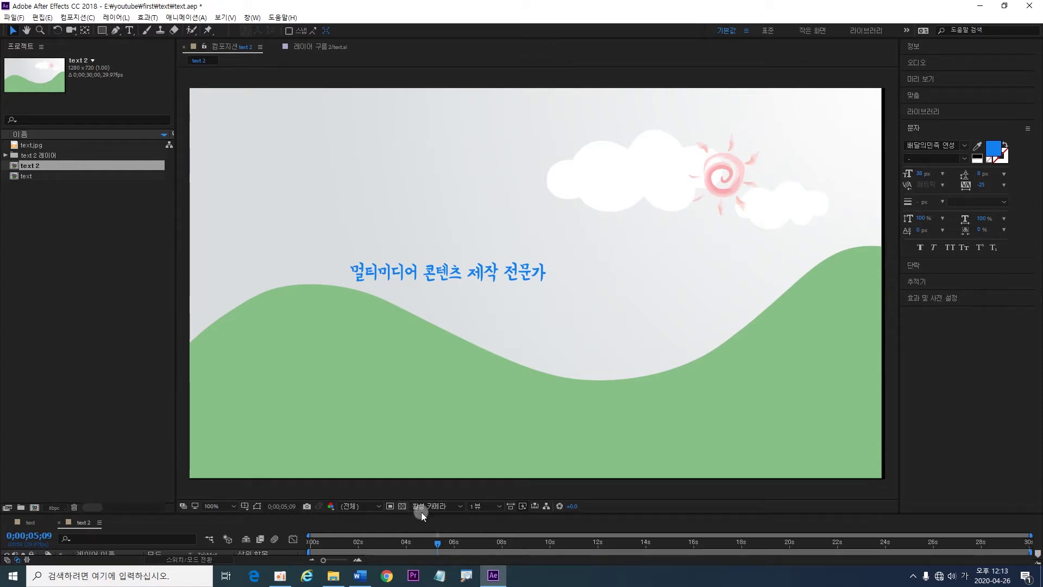
Step: On the text layer, draw an open curved mask path with the Pen tool along the hill outline from the frame's left edge to its right edge
left_click_drag(421, 512, 413, 455)
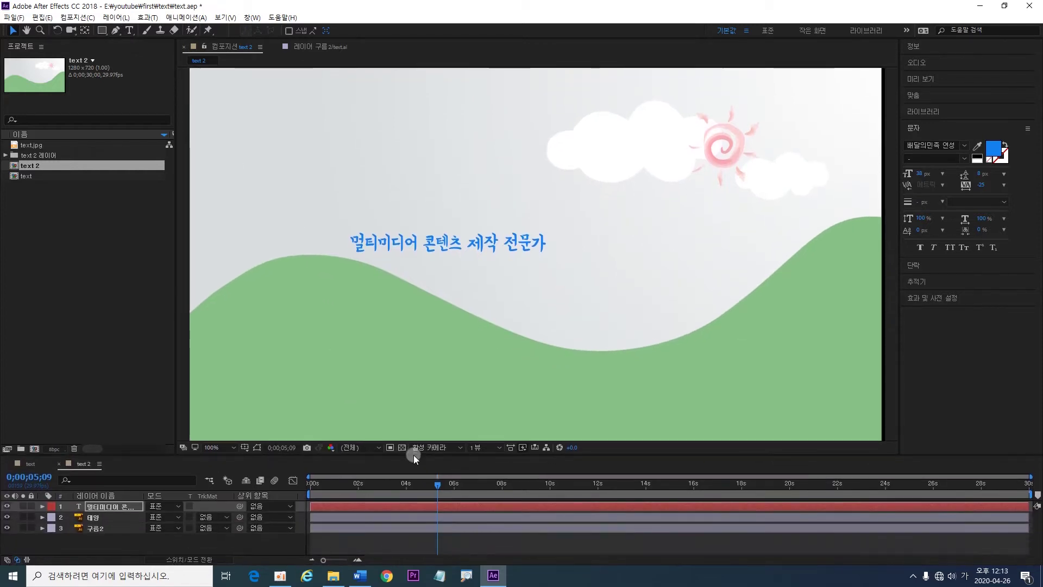
left_click(135, 504)
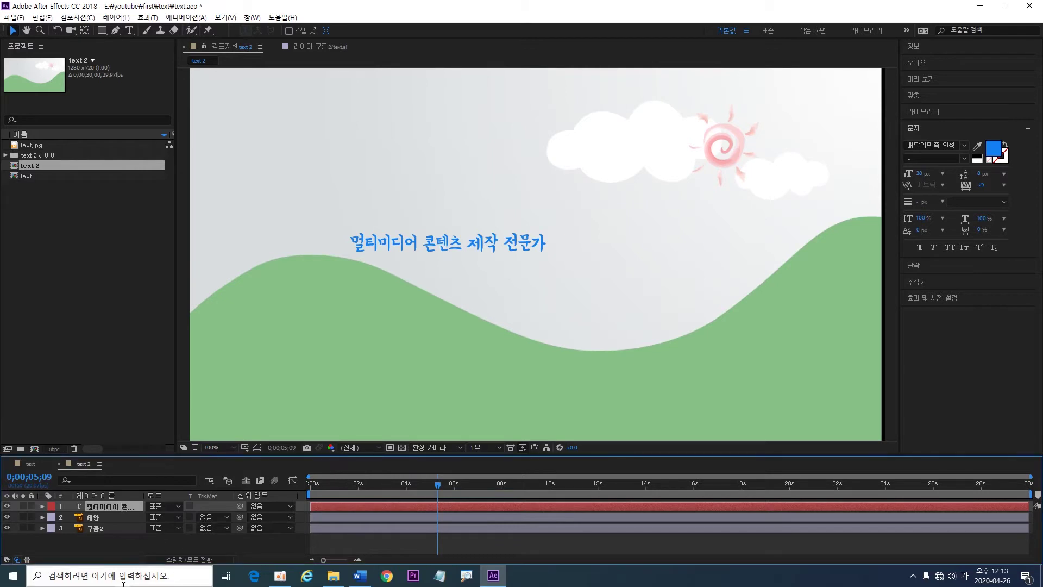
left_click(119, 560)
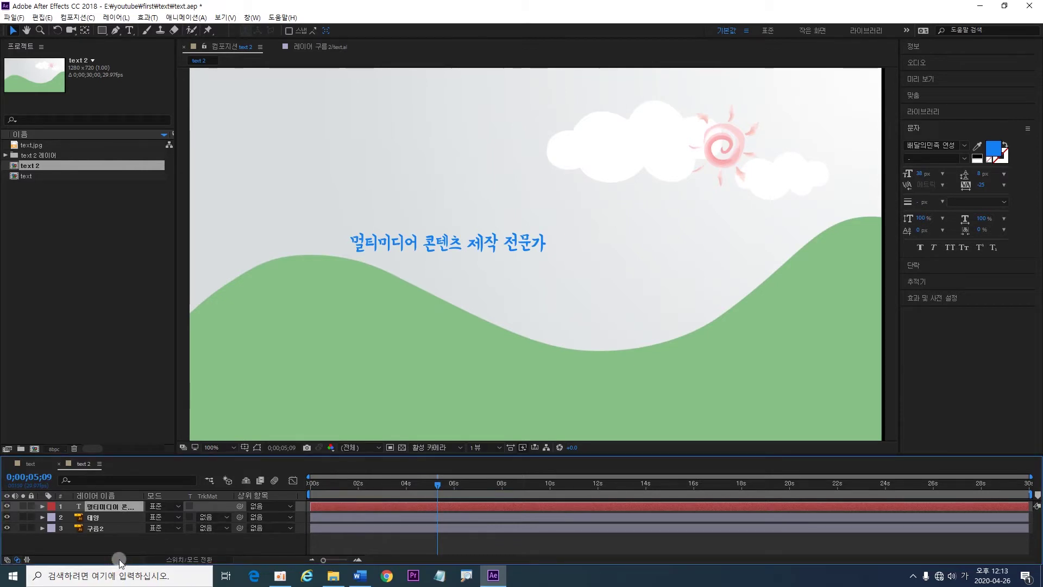
left_click(116, 30)
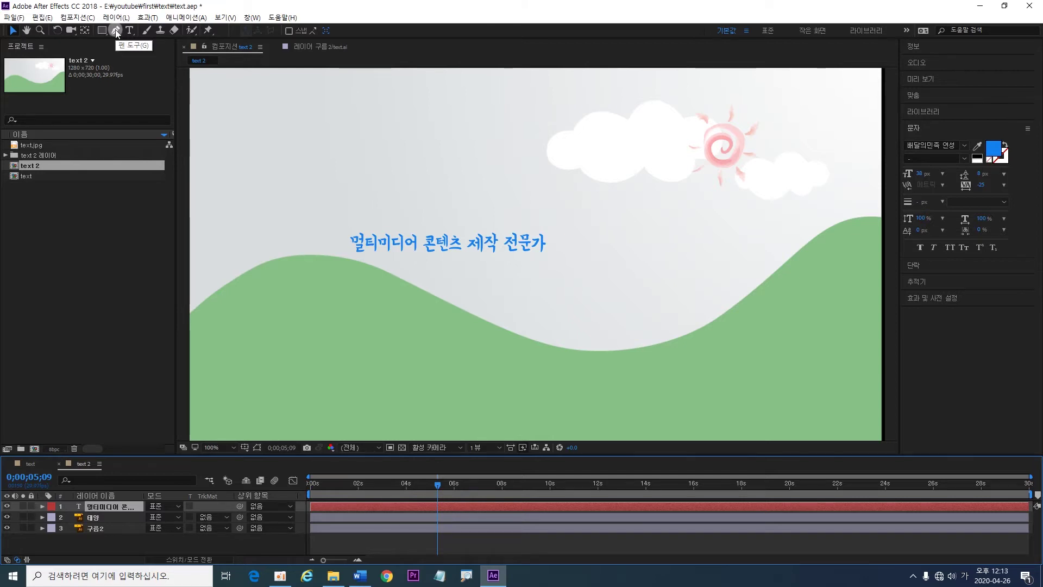
left_click(116, 30)
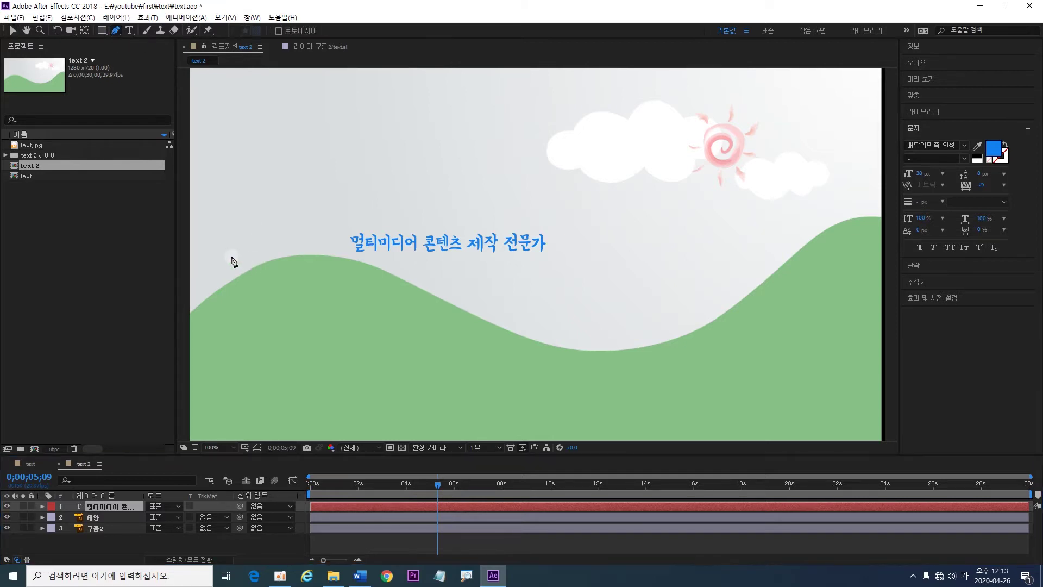
left_click(187, 313)
left_click_drag(313, 254, 359, 263)
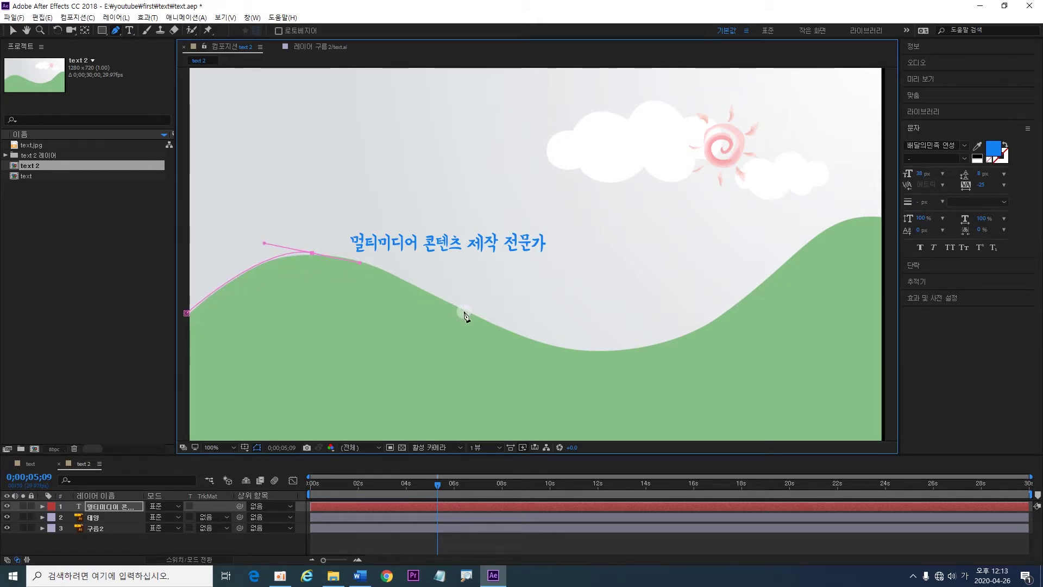
left_click_drag(472, 310, 519, 339)
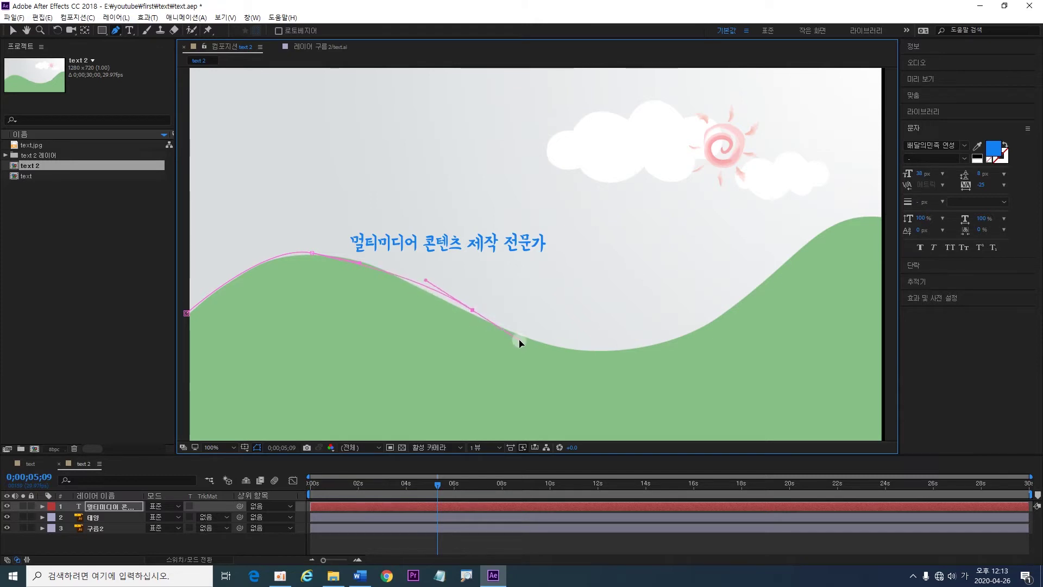
left_click(691, 331)
left_click_drag(691, 336, 733, 302)
left_click(800, 243)
left_click_drag(802, 247, 818, 234)
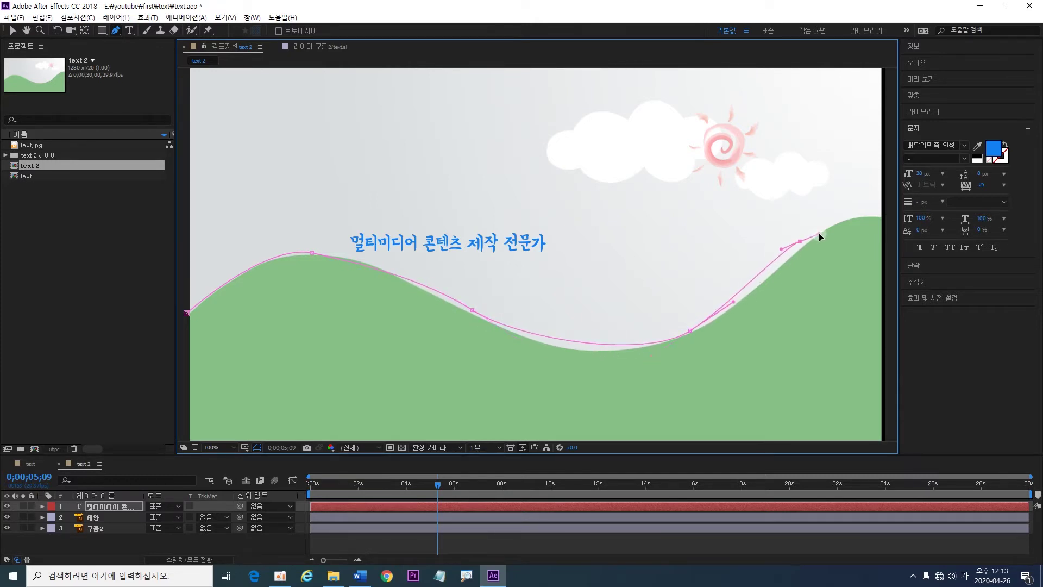
mouse_move(886, 216)
left_mouse_down()
mouse_move(917, 235)
mouse_move(902, 228)
left_mouse_up()
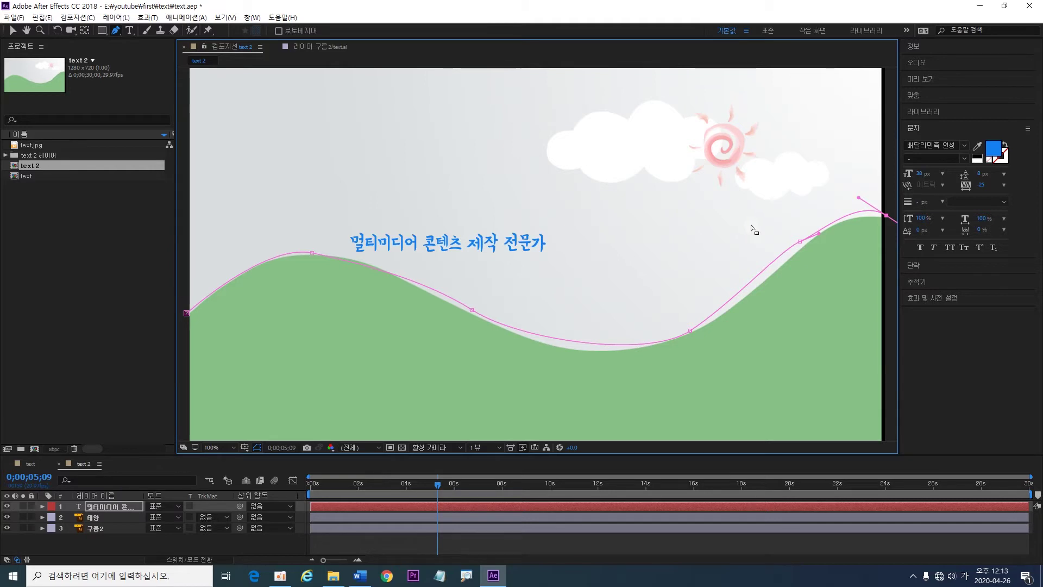
left_click(752, 226, "ctrl")
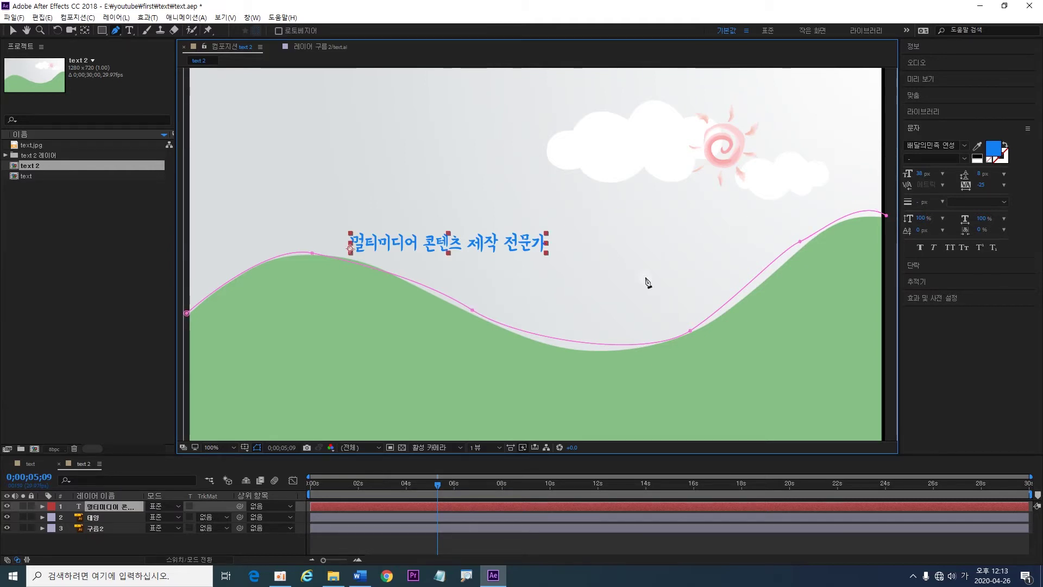
Step: Refine the mask path's points and curve handles so it follows the hill outline closely across both crests and the valley
left_click(957, 310)
left_click_drag(313, 256, 366, 260)
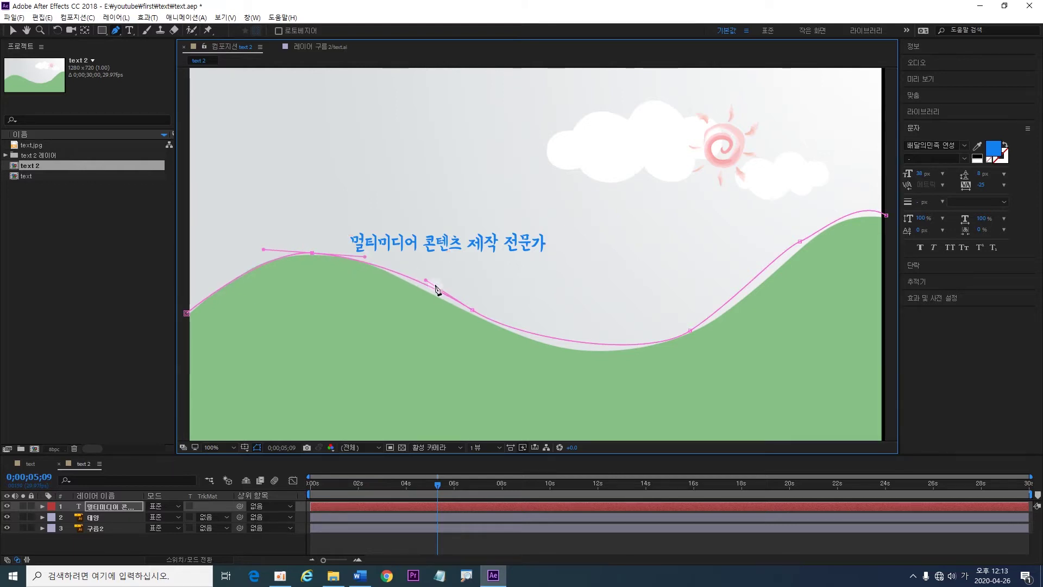
left_click(473, 313)
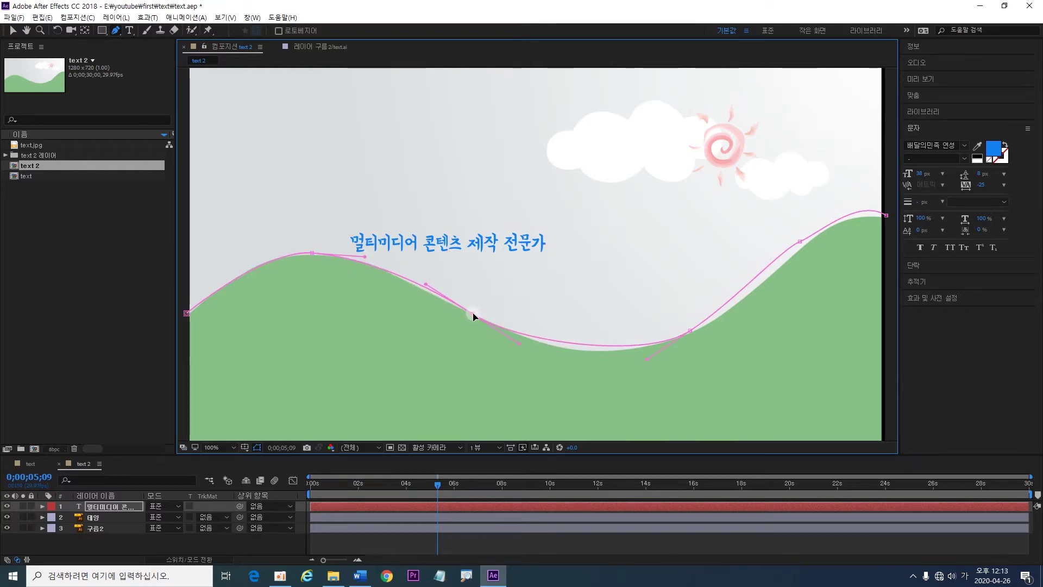
left_click_drag(647, 362, 614, 373)
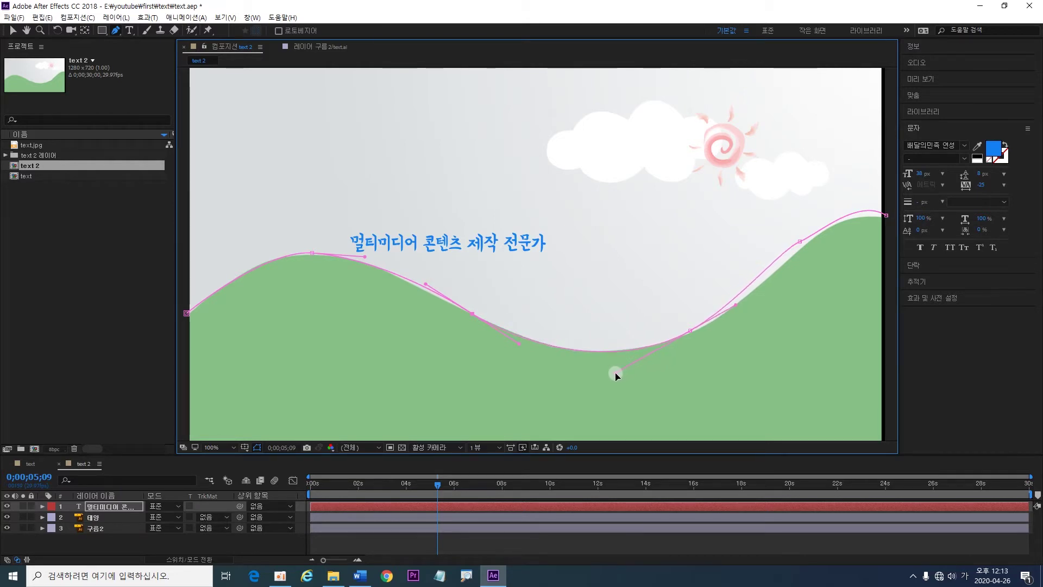
left_click(802, 242)
left_click_drag(808, 241, 812, 242)
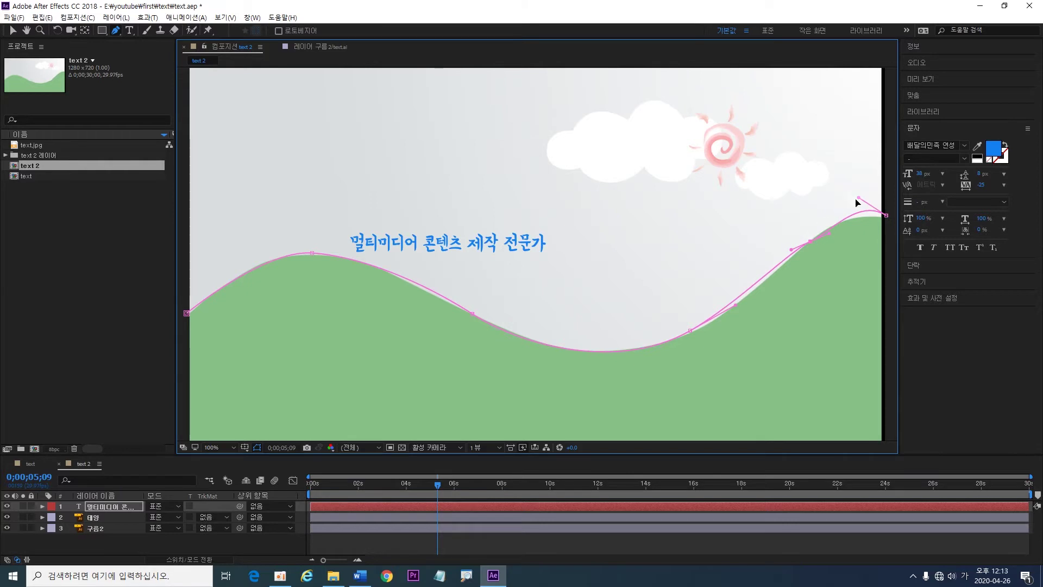
left_click(885, 216)
left_click_drag(887, 217, 888, 222)
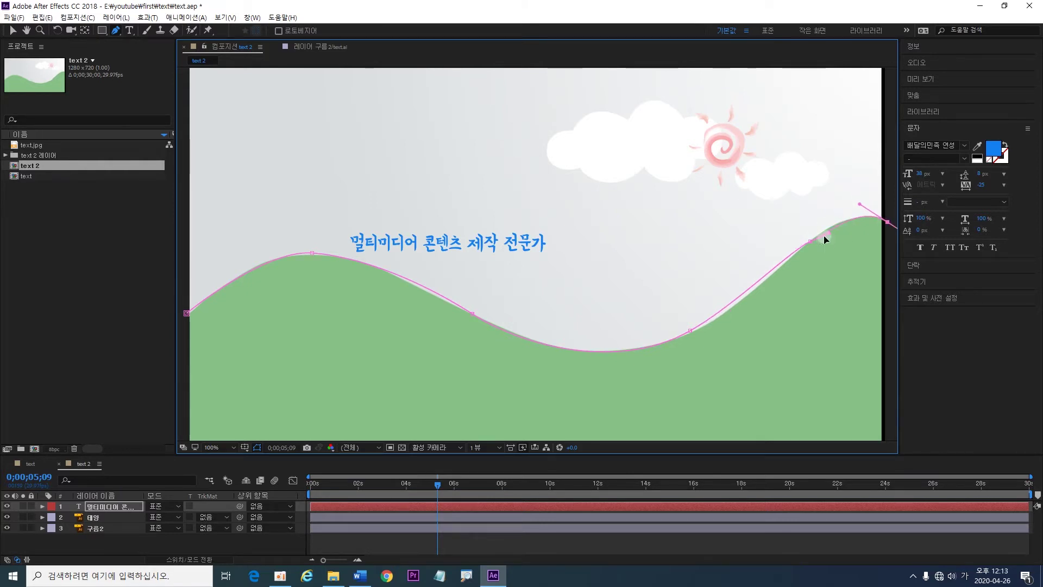
left_click(691, 330)
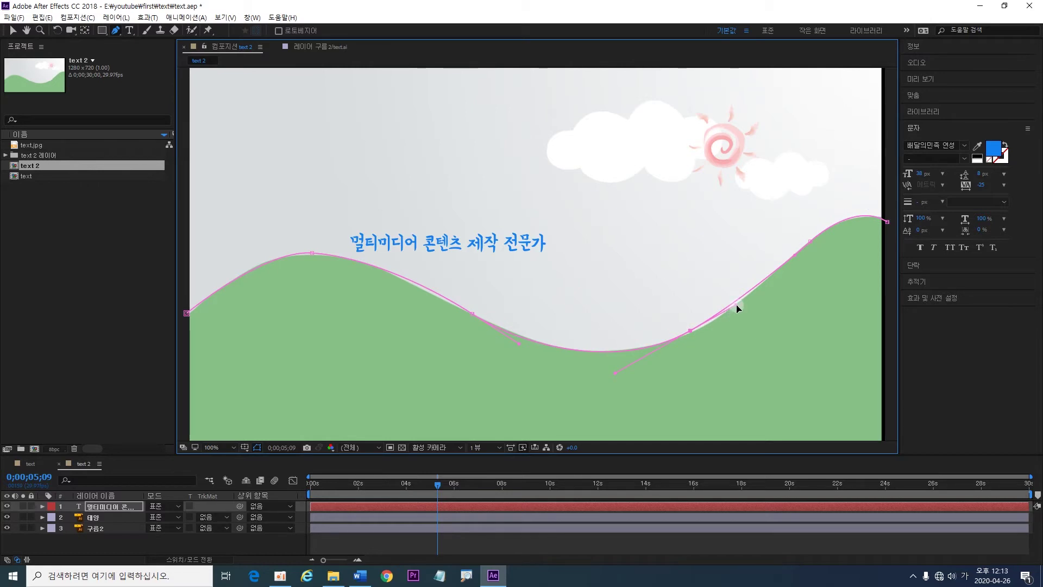
left_click_drag(737, 312, 695, 332)
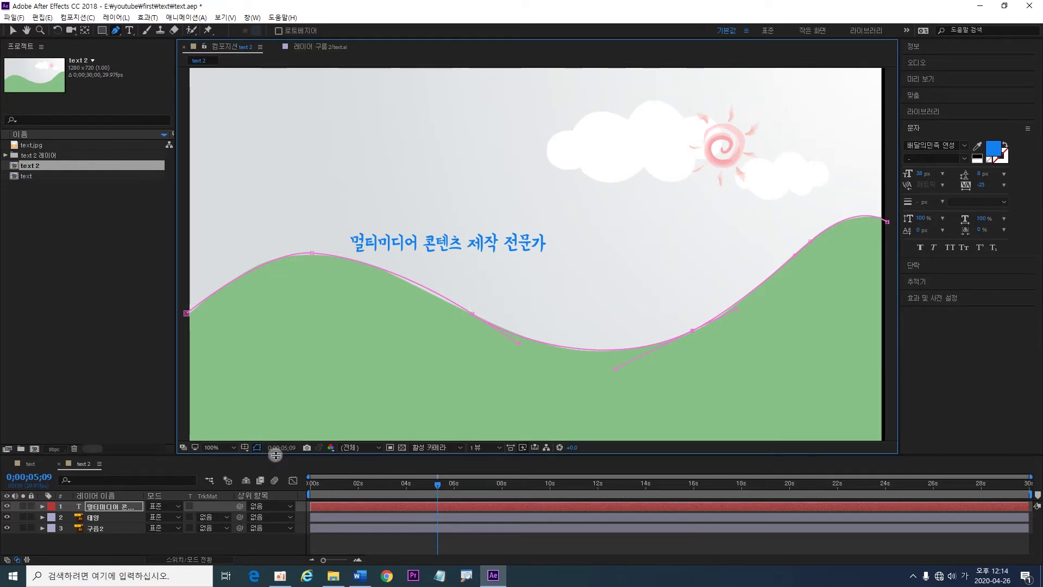
Step: Attach the text to the drawn mask by setting the text layer's path option to 마스크 1
left_click_drag(275, 455, 279, 361)
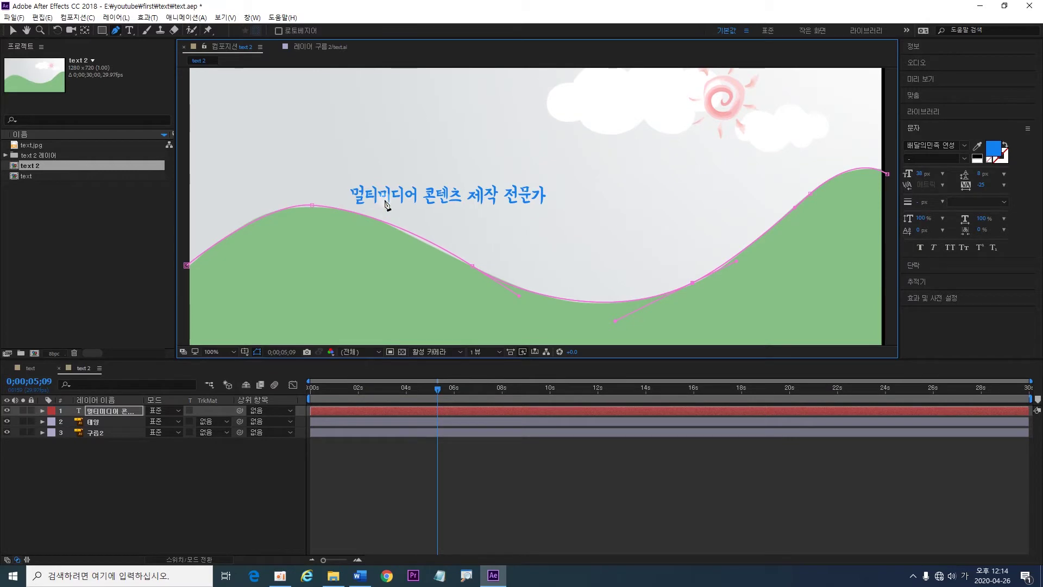
left_click(167, 321)
left_click(365, 231)
left_click(42, 413)
left_click(42, 411)
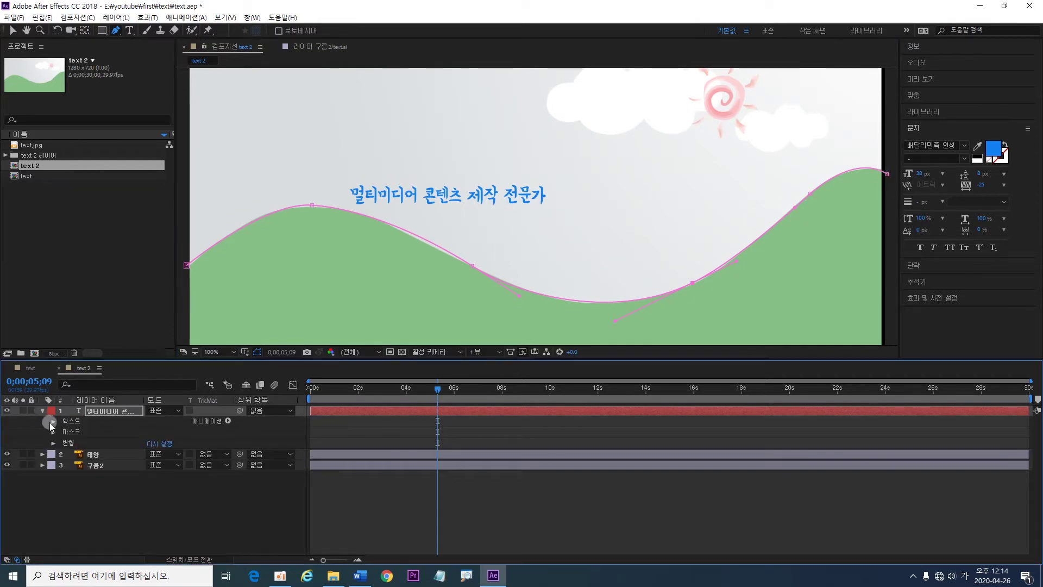
left_click(56, 431)
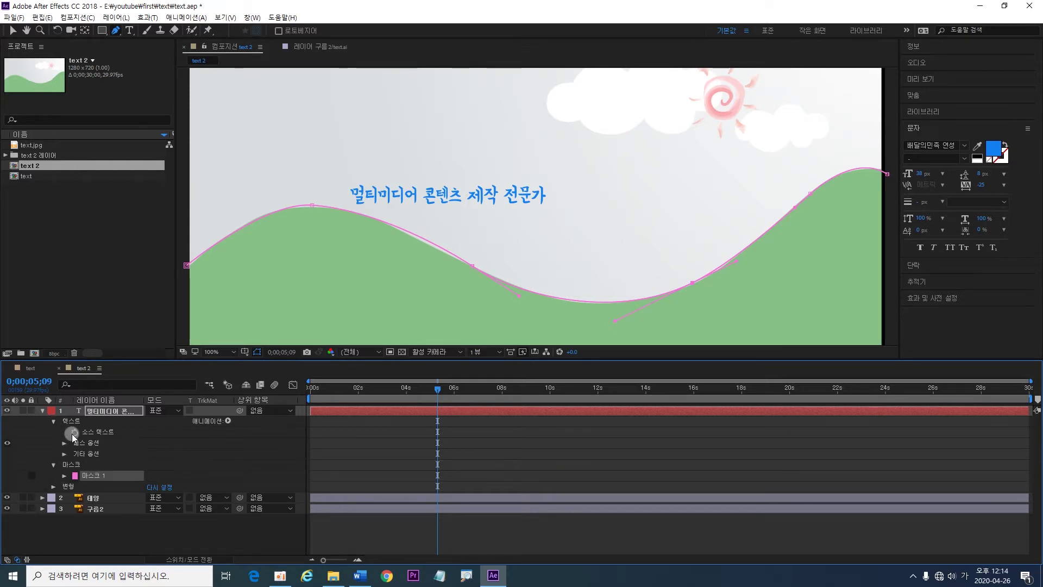
left_click(96, 440)
left_click(274, 458)
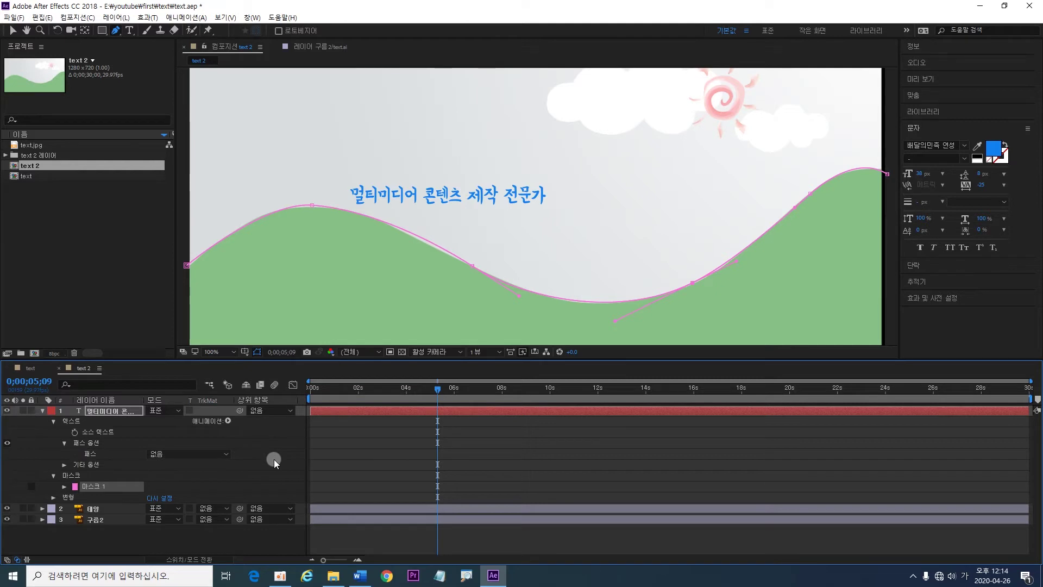
left_click(220, 456)
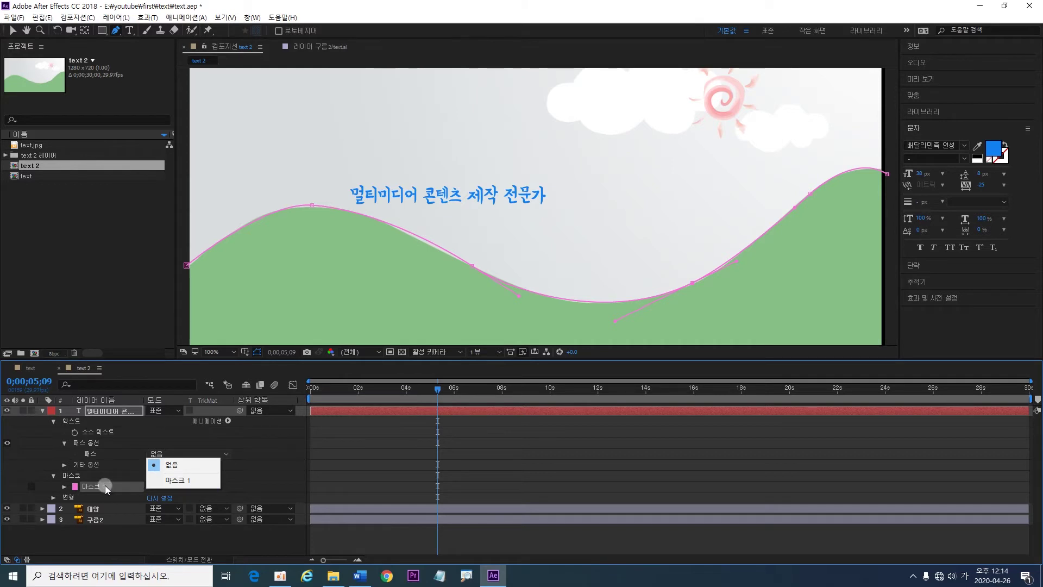
left_click(204, 482)
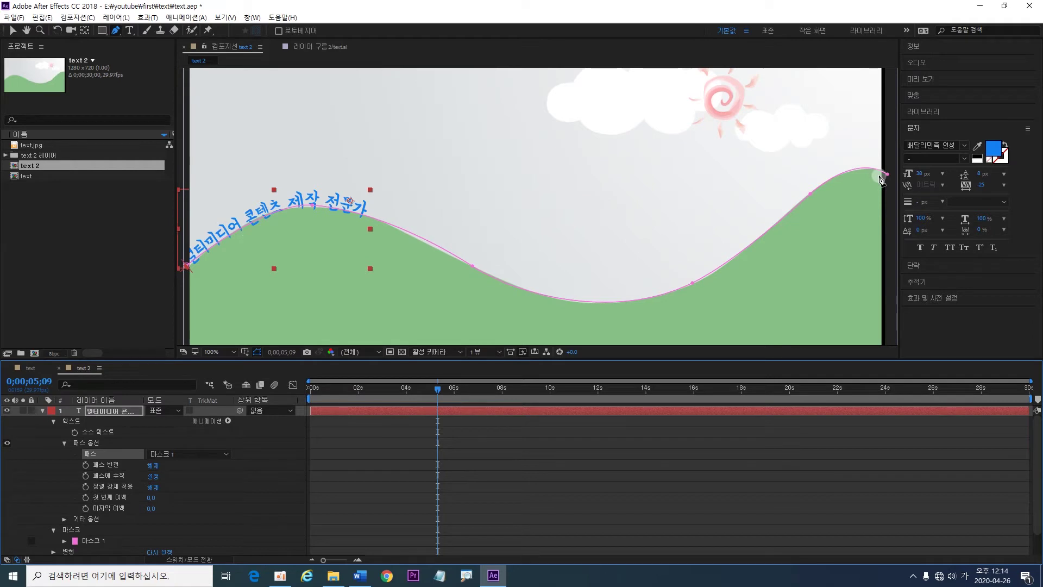
Step: Set the text's first margin (첫 번째 여백) negative so it sits before the frame's left edge, and start keyframing it at 0 s
key("v")
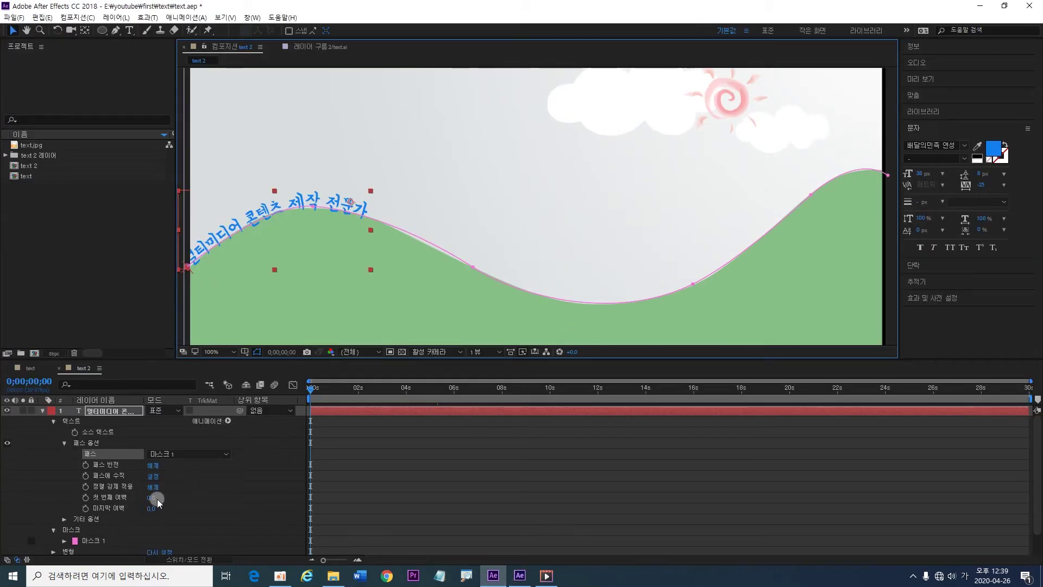
mouse_move(153, 499)
left_mouse_down()
mouse_move(391, 517)
mouse_move(748, 475)
mouse_move(4, 522)
mouse_move(164, 511)
mouse_move(142, 498)
left_mouse_up()
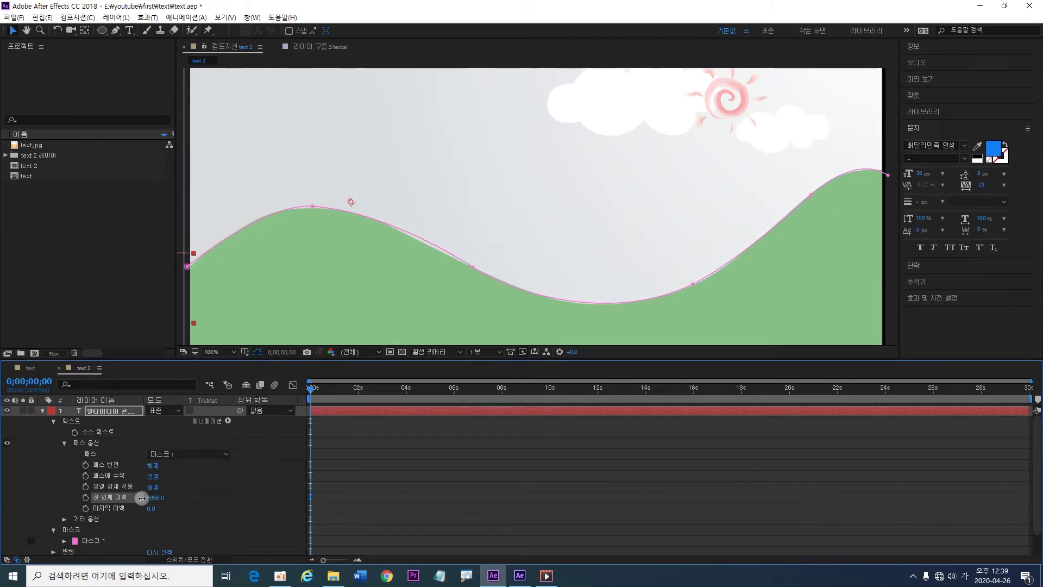
left_click(85, 498)
Step: At 4 s, keyframe the first margin at about 1440 so the text passes beyond the hill path's right end
left_click_drag(312, 390, 407, 397)
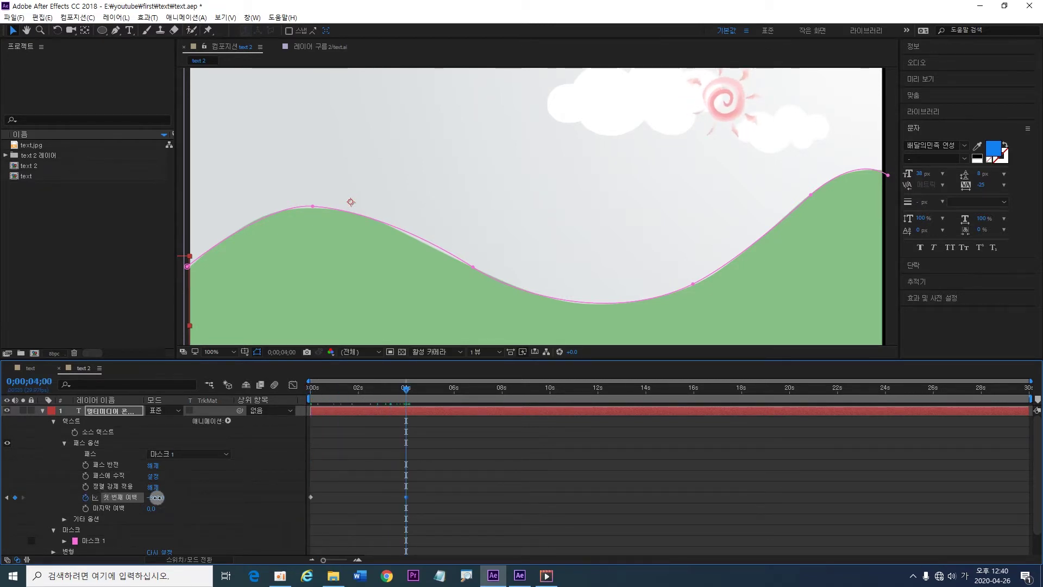
left_click_drag(157, 497, 699, 504)
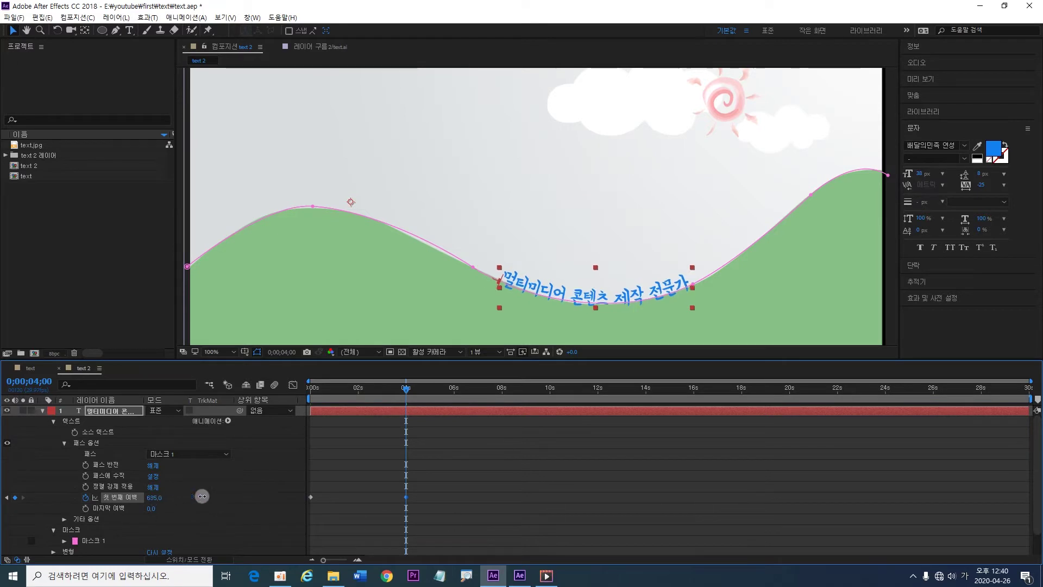
left_click_drag(202, 496, 600, 496)
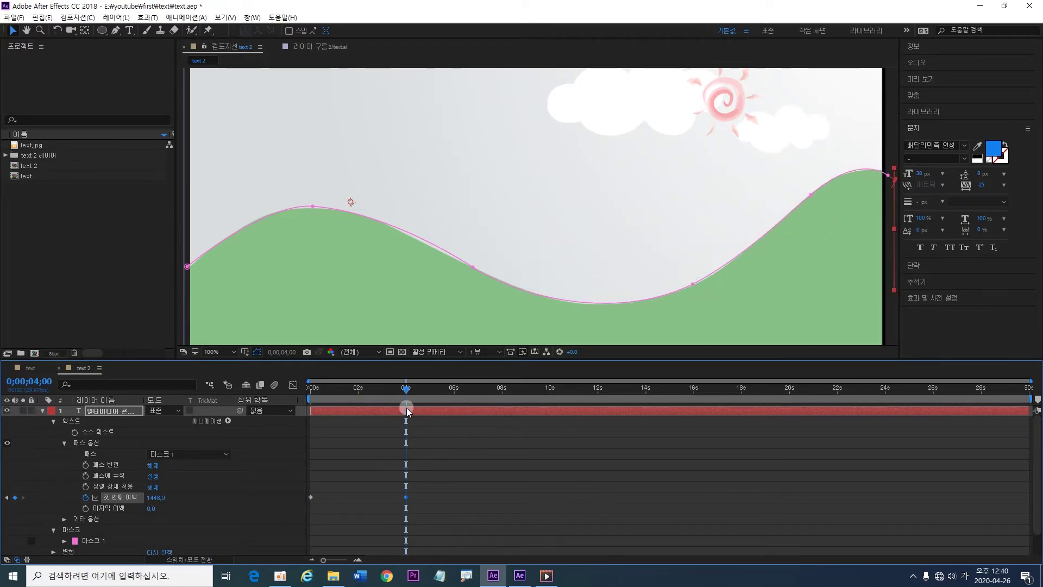
Step: Play the text animation along the hill path from the start, and inspect its position around 2 s
left_click_drag(405, 392, 305, 400)
key("space")
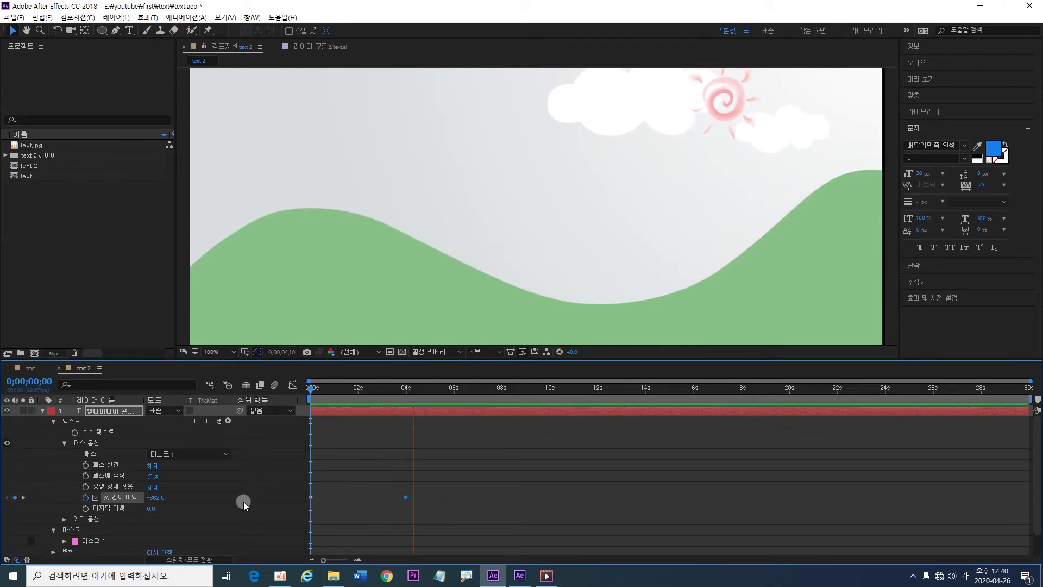
key("space")
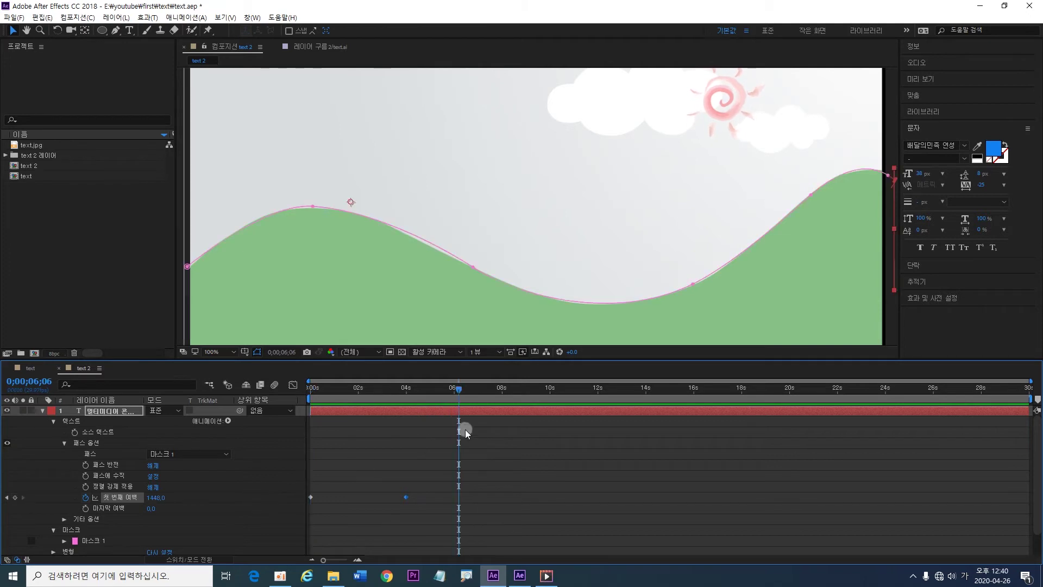
left_click_drag(460, 389, 356, 406)
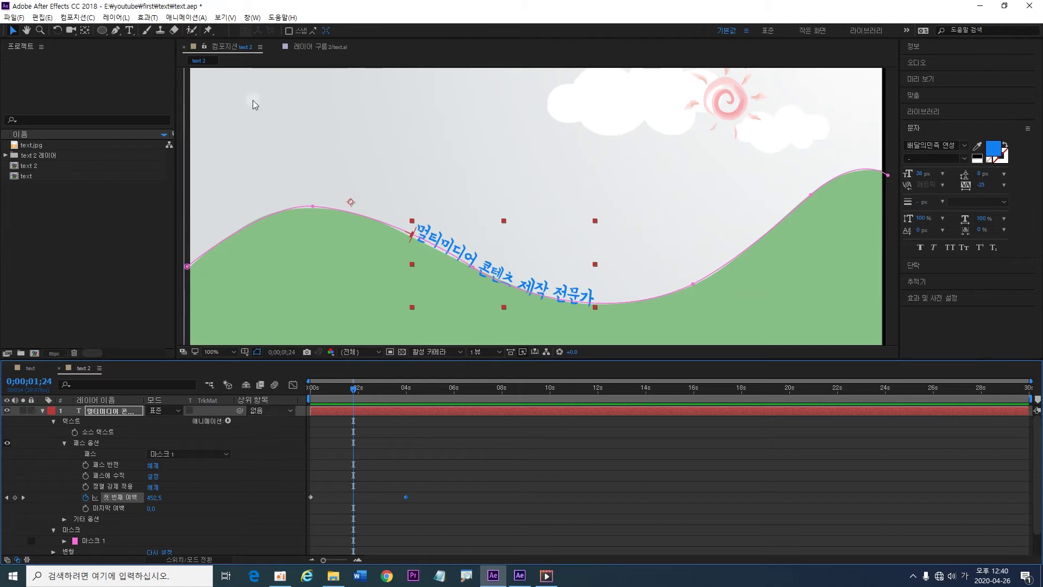
mouse_move(357, 393)
left_mouse_down()
mouse_move(342, 391)
mouse_move(354, 398)
left_mouse_up()
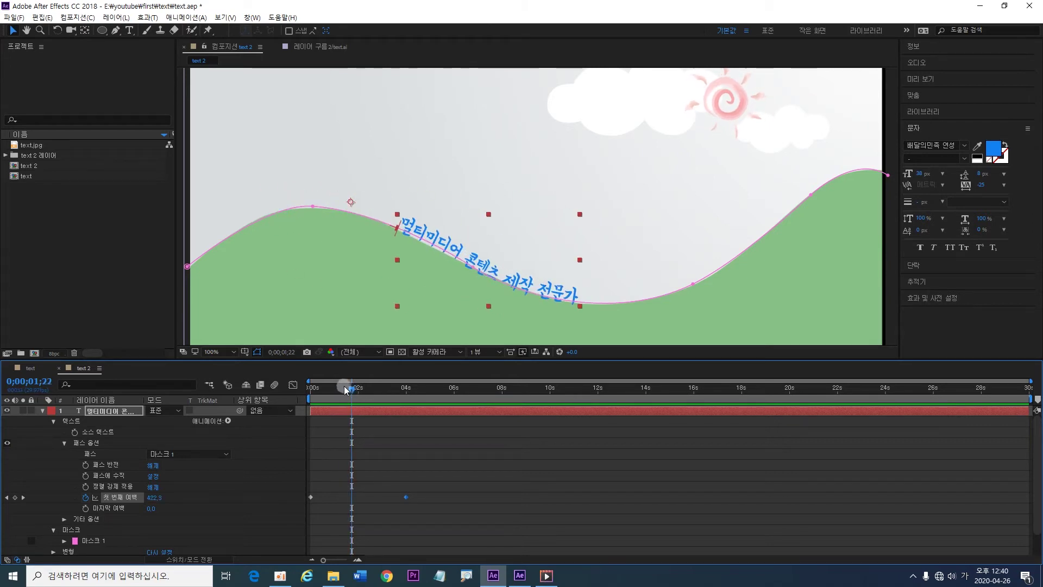
mouse_move(352, 386)
left_mouse_down()
mouse_move(328, 393)
mouse_move(359, 395)
mouse_move(328, 395)
mouse_move(358, 396)
left_mouse_up()
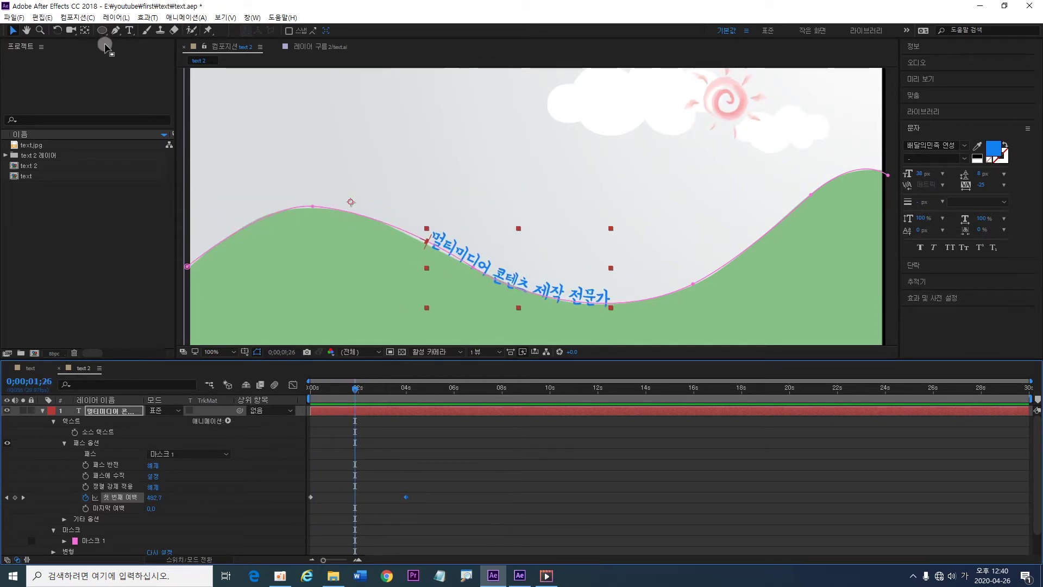
Step: Draw a wide ellipse mask on the text layer in the sky above the valley with the Ellipse tool
left_click(125, 412)
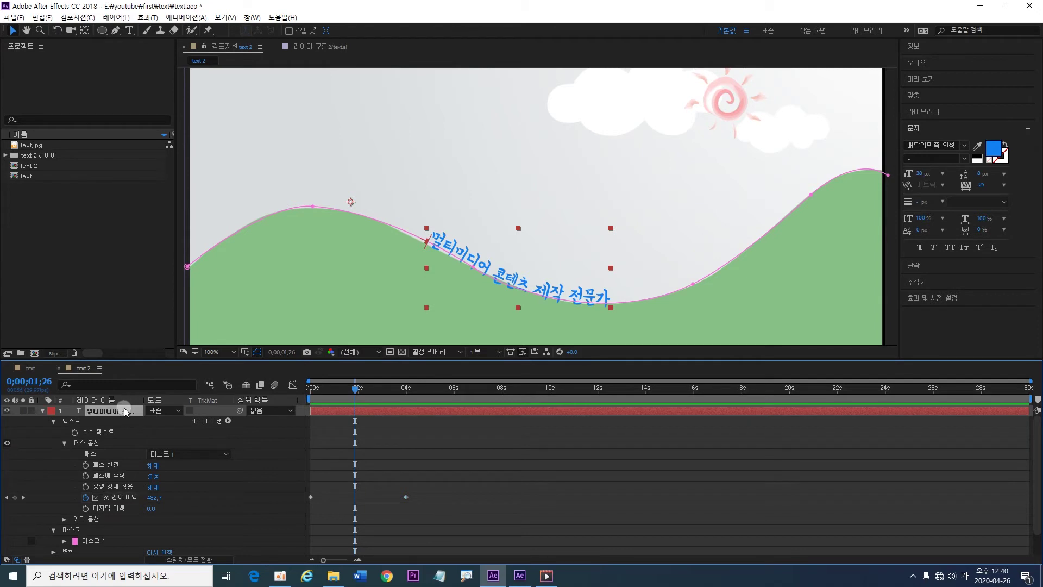
left_click(101, 31)
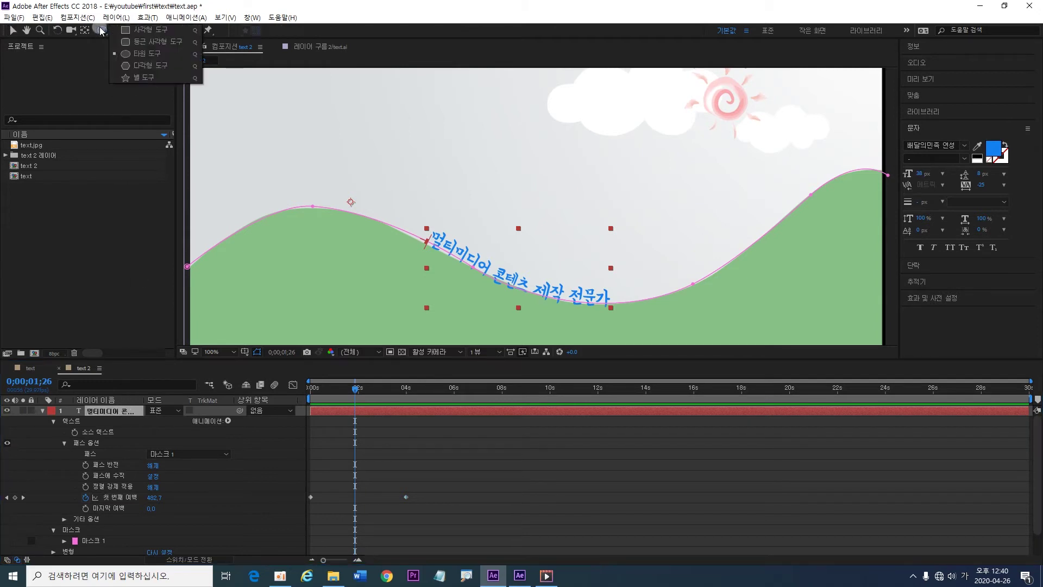
left_click_drag(100, 31, 130, 53)
left_click(136, 56)
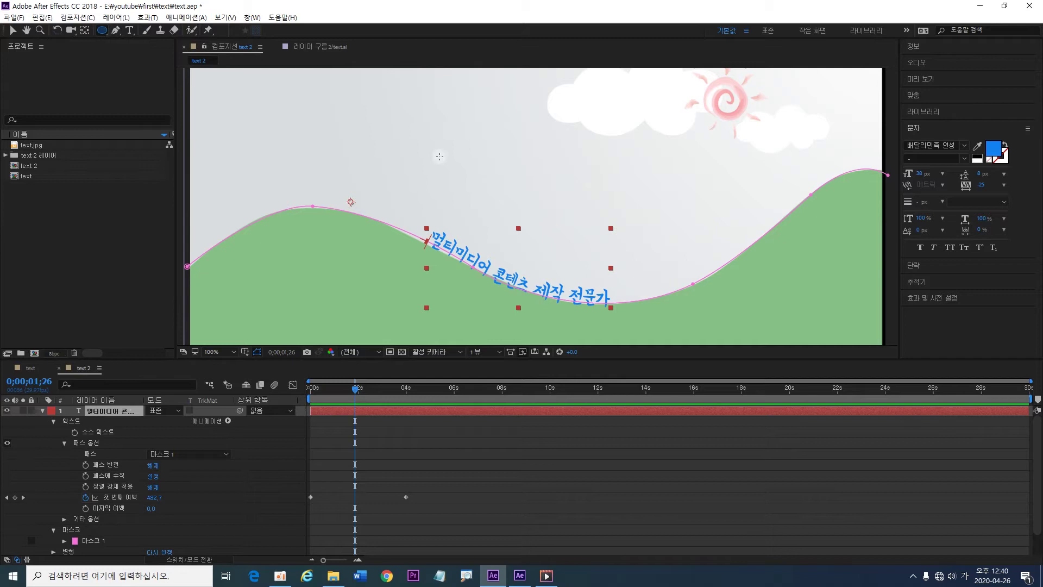
left_click_drag(420, 123, 714, 257)
left_click(349, 418)
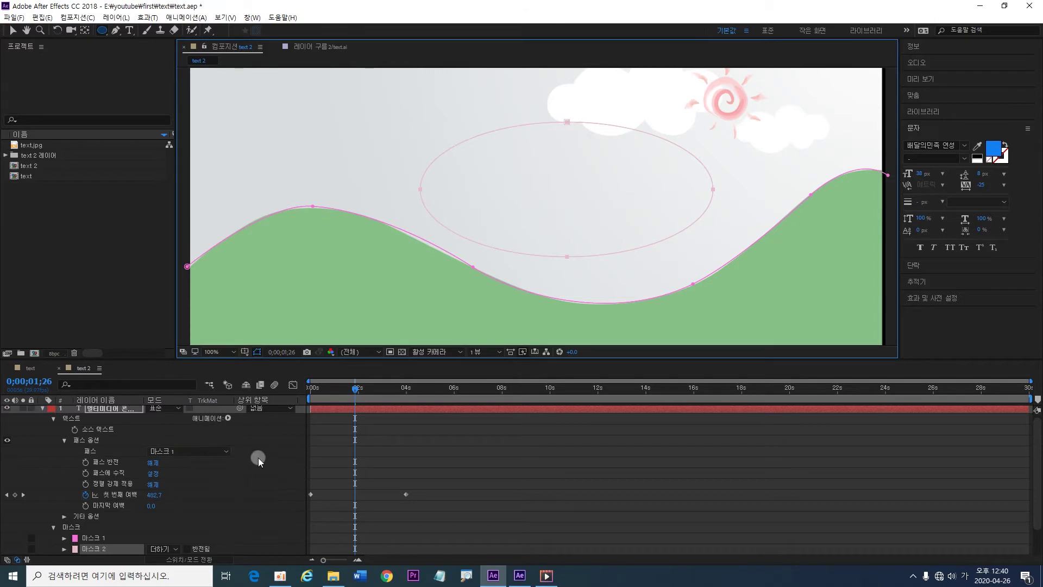
Step: Switch the text's path option to the ellipse mask, 마스크 2
scroll(255, 461, "down", 1)
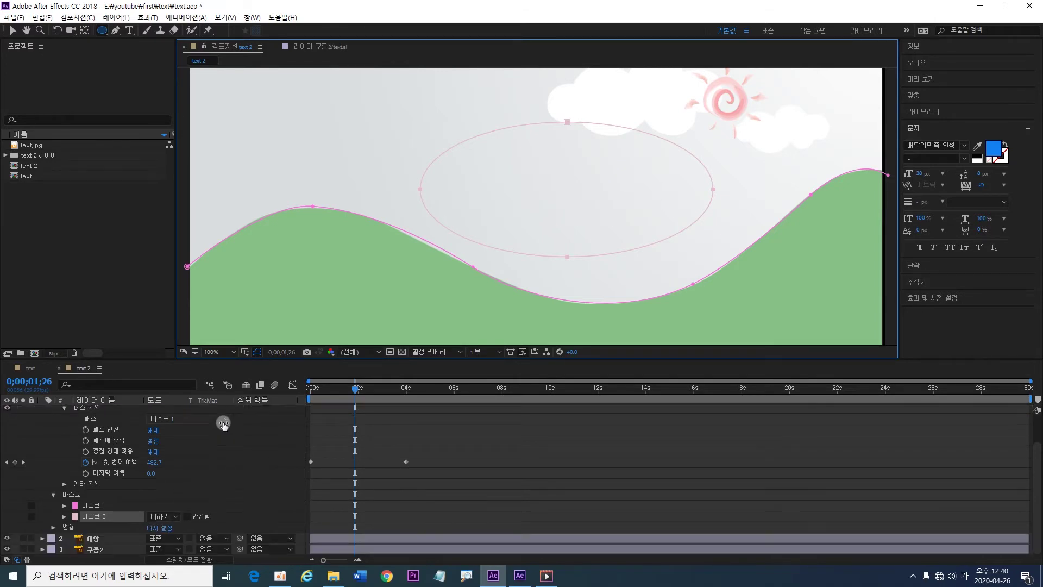
mouse_move(357, 394)
left_mouse_down()
mouse_move(306, 397)
mouse_move(341, 397)
left_mouse_up()
left_click(223, 419)
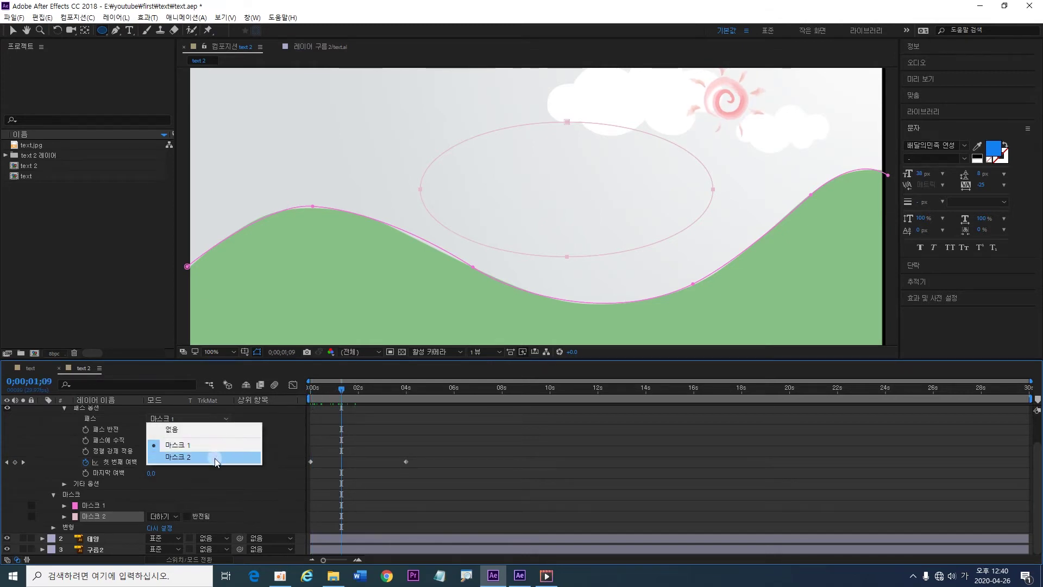
left_click(214, 458)
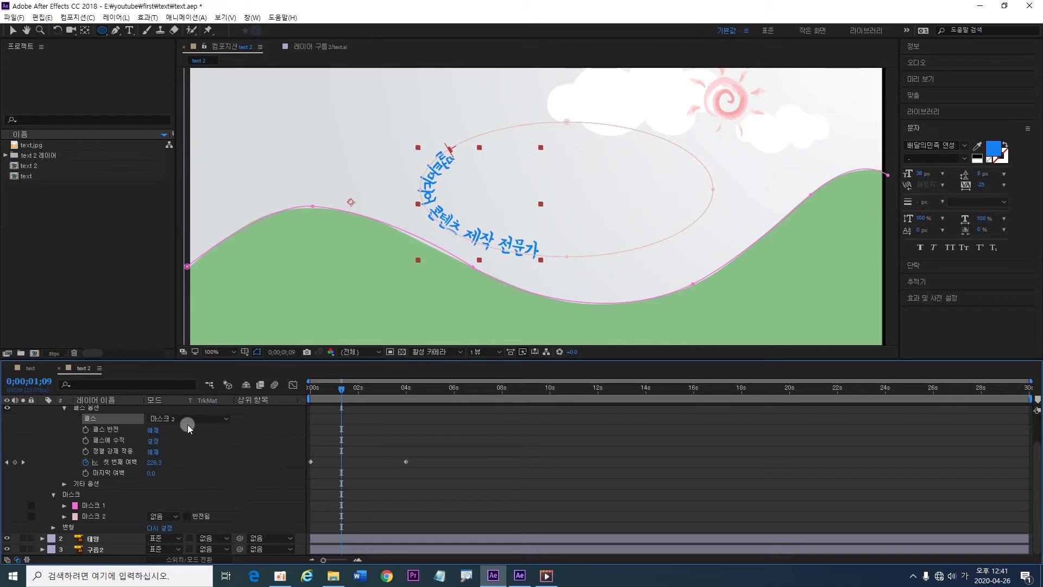
Step: Preview the text circling the ellipse, and move the 4 s first margin keyframe to just before 7 s
left_click_drag(349, 395, 313, 394)
key("space")
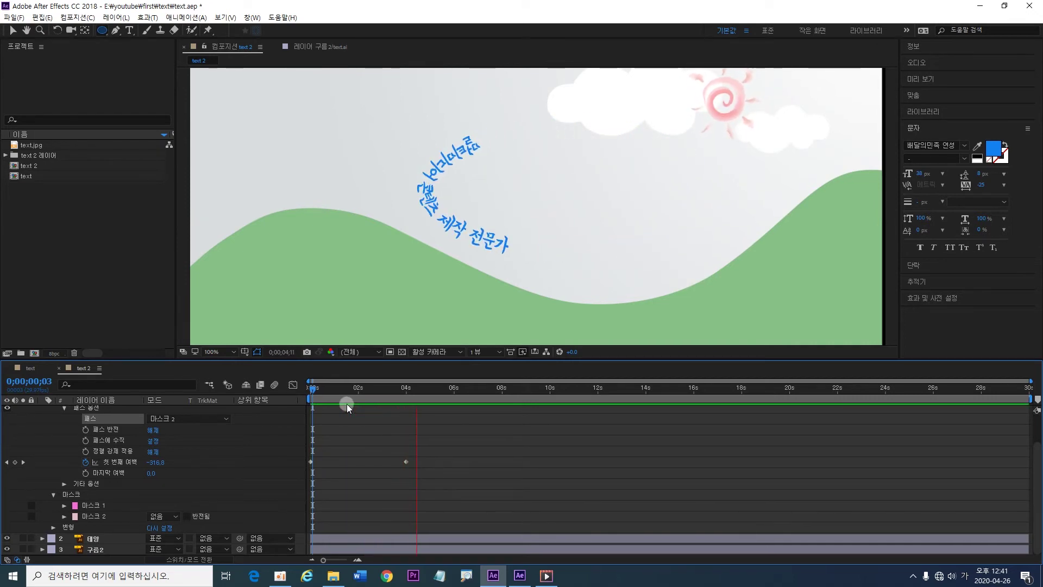
left_click(427, 387)
left_click_drag(428, 387, 407, 424)
left_click_drag(406, 462, 474, 462)
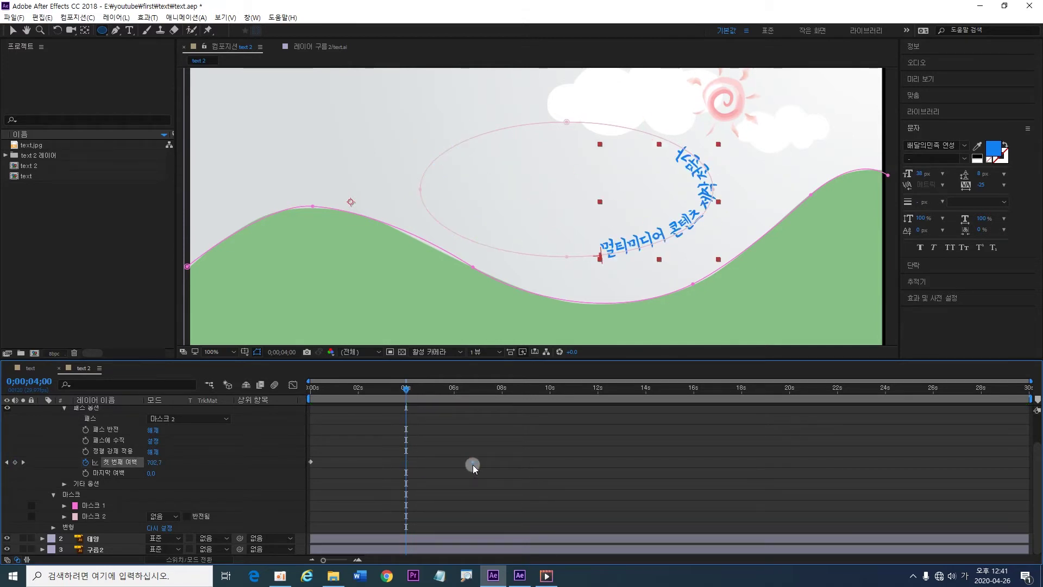
Step: Raise the first margin at 4 s to about 1250 with an extra keyframe, and preview the motion from the start
left_click_drag(156, 463, 442, 447)
left_click_drag(405, 394, 290, 408)
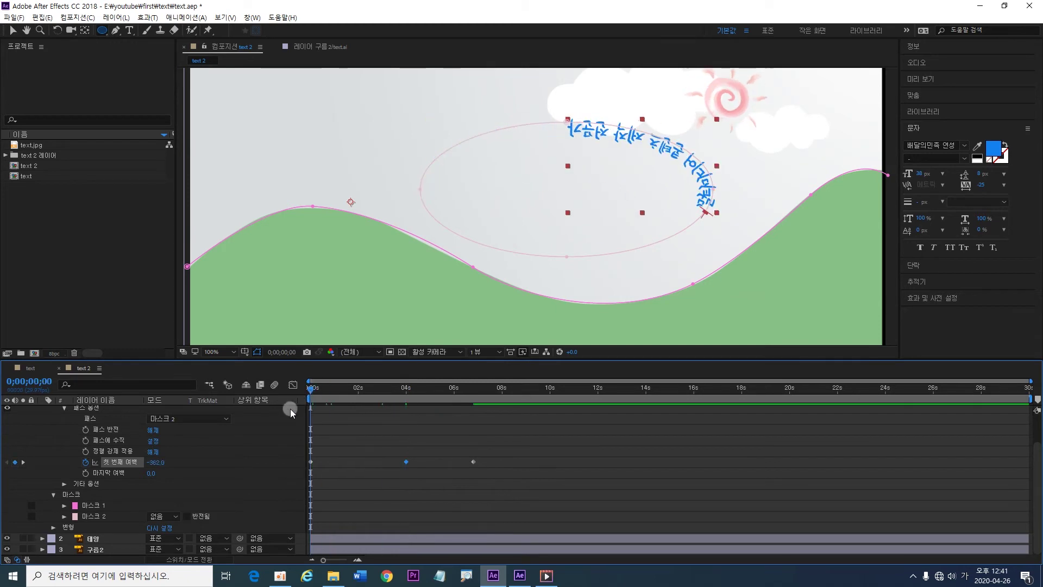
left_click(233, 453)
key("space")
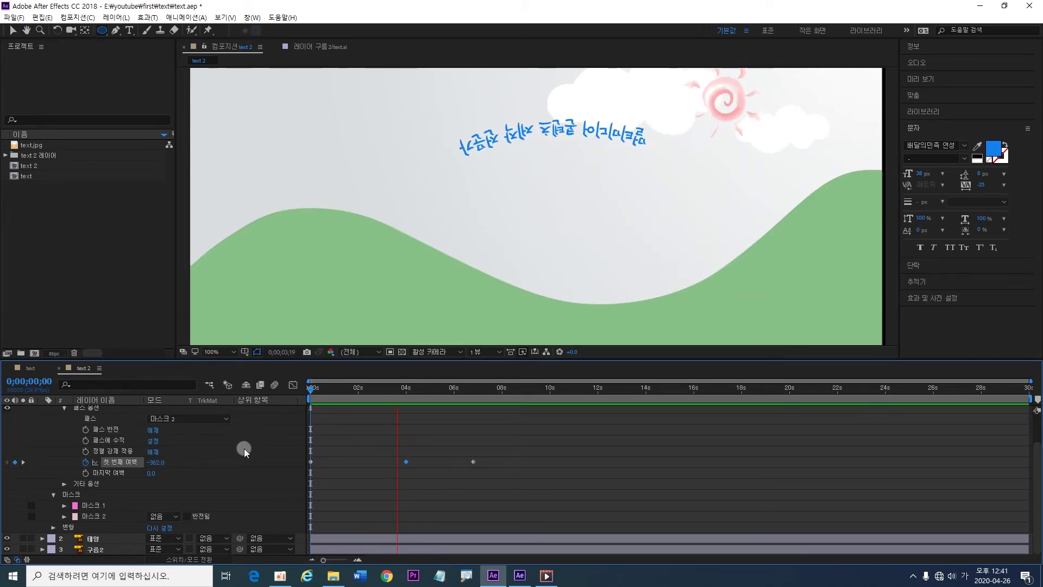
key("space")
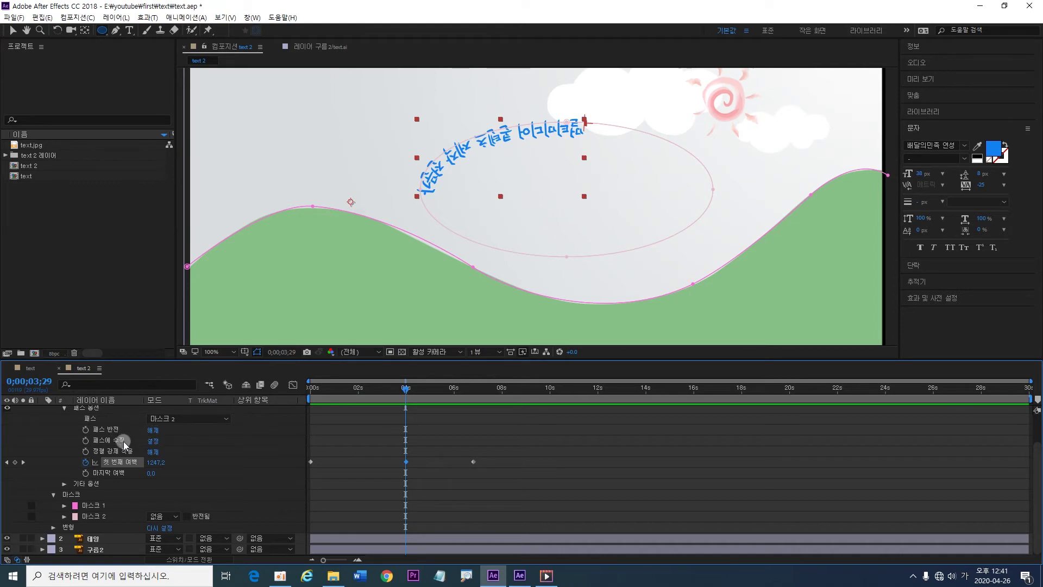
Step: Look up the text path options in the English-language After Effects window, and return to the text 2 composition
left_click(519, 580)
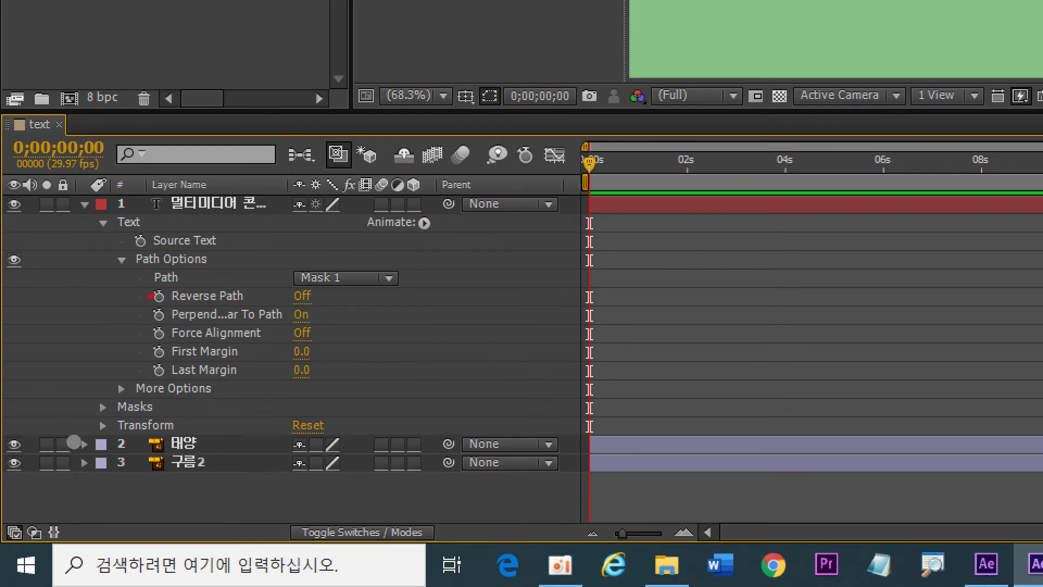
left_click_drag(149, 295, 144, 326)
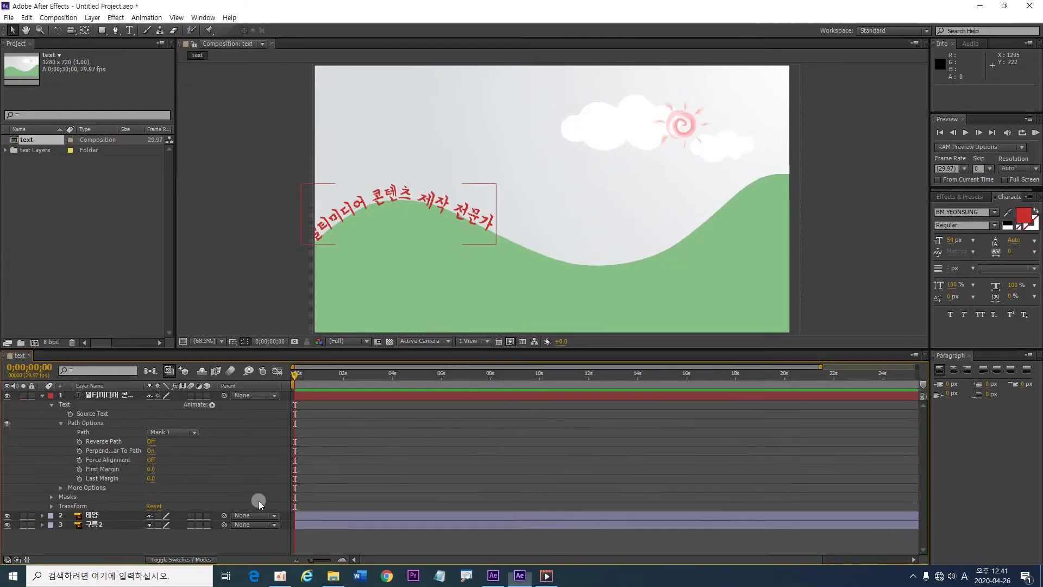
left_click(492, 576)
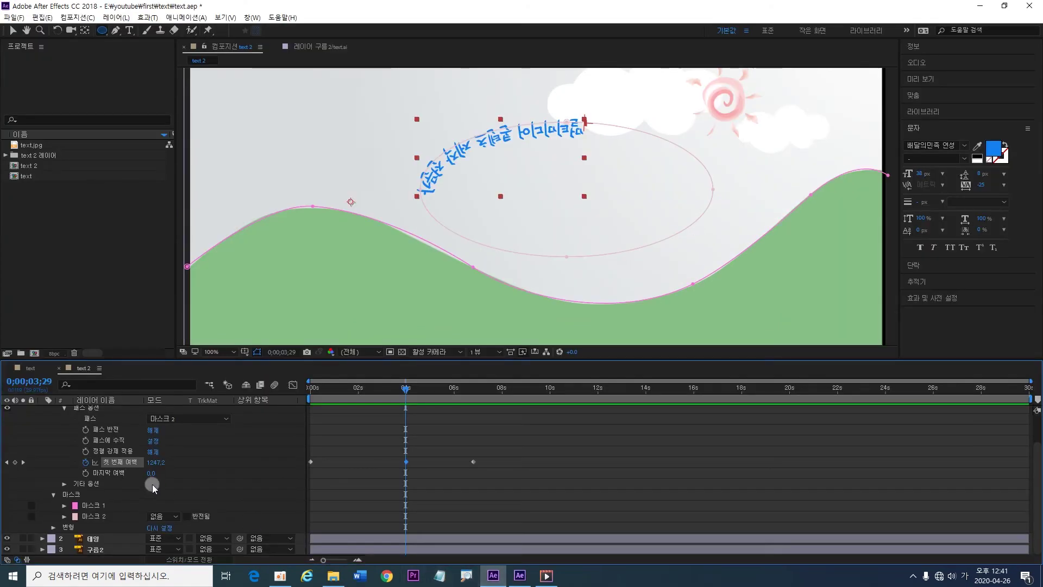
Step: Try the reverse path option (패스 반전) on and off, comparing the text on the ellipse around 4 s and 2 s
left_click(152, 431)
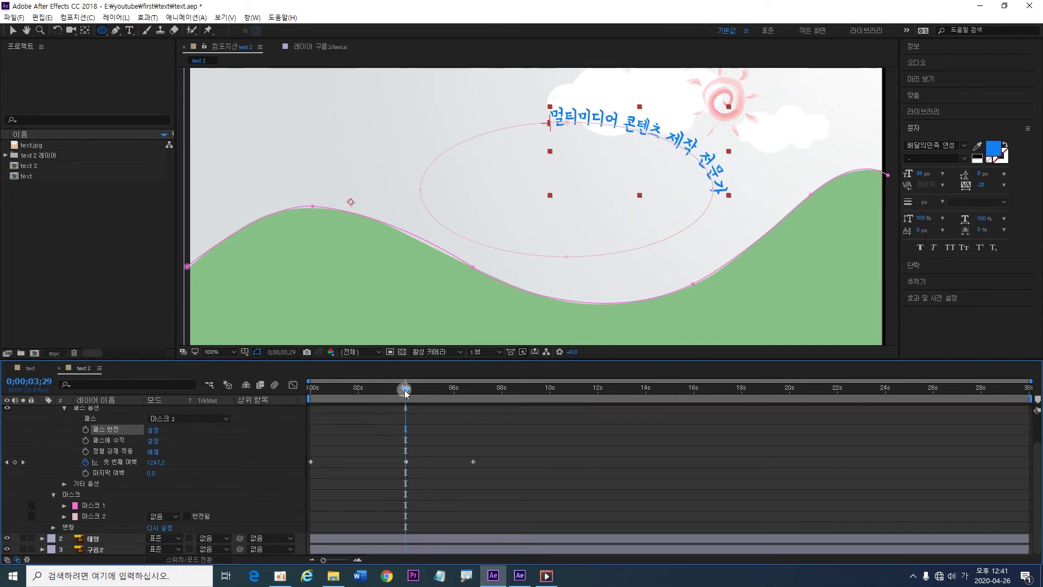
left_click_drag(405, 389, 360, 400)
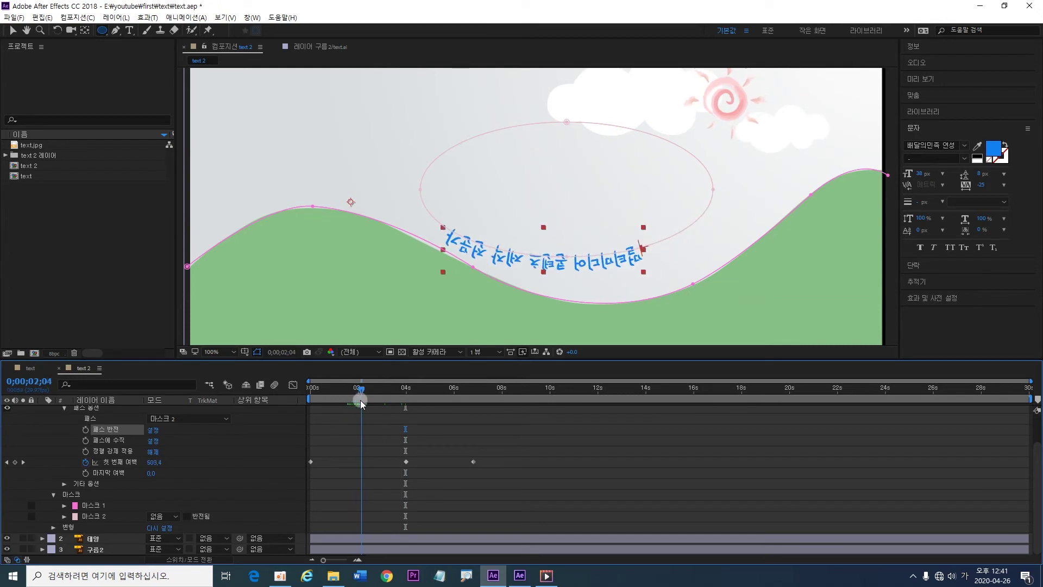
left_click(152, 430)
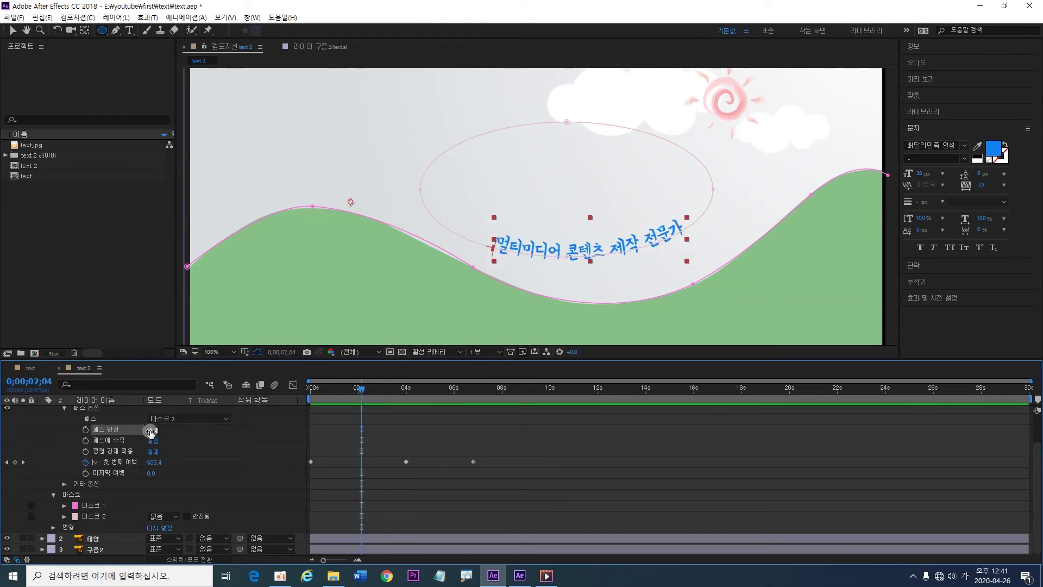
left_click(152, 431)
left_click(152, 430)
Step: Delete the first margin keyframe at 4 s
left_click(405, 460)
key("F9")
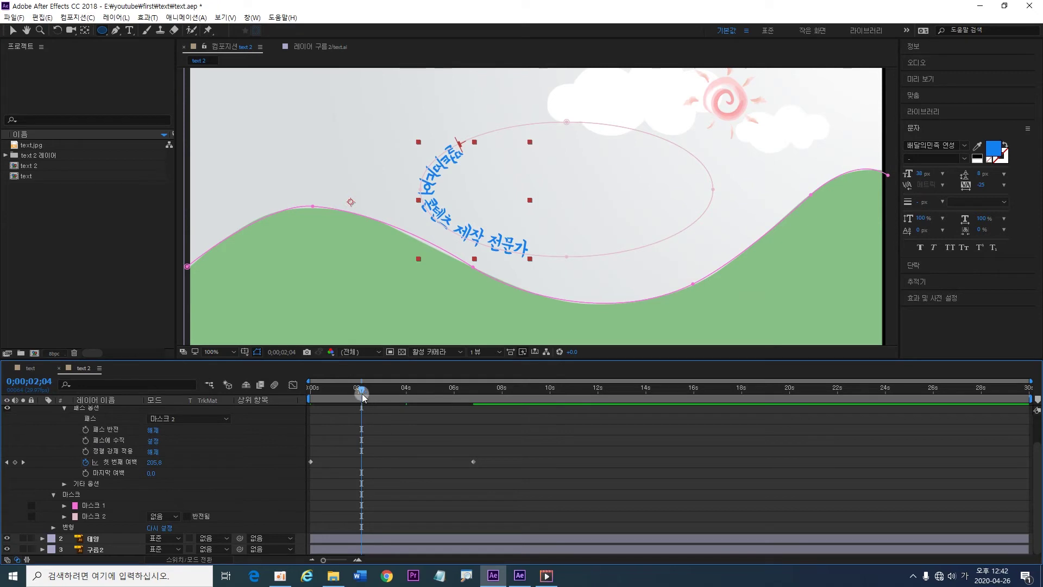
Step: Turn off the perpendicular to path option (패스에 수직) for the text, and preview the animation from the start
left_click_drag(363, 392, 410, 407)
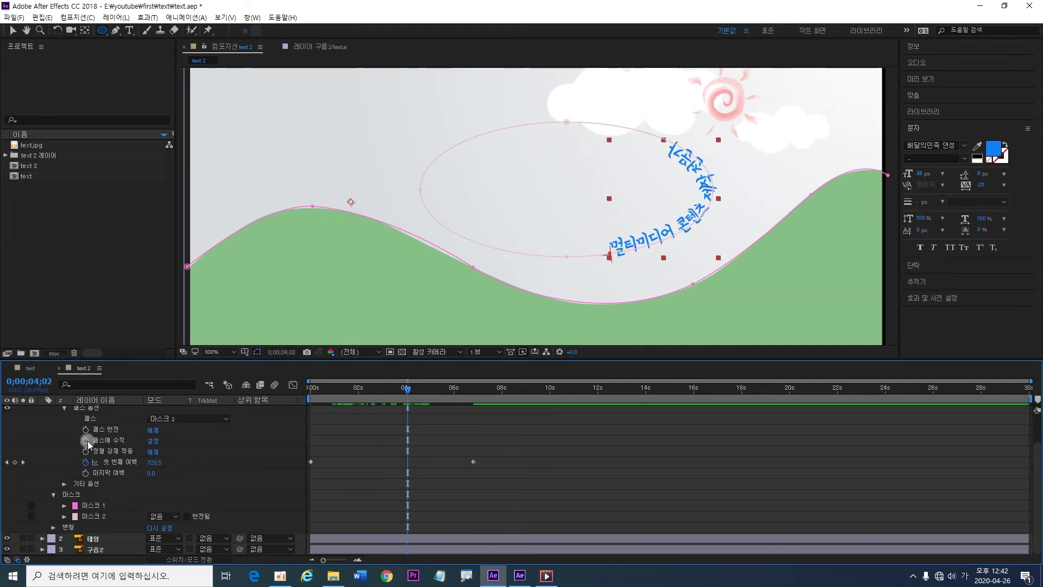
left_click(153, 441)
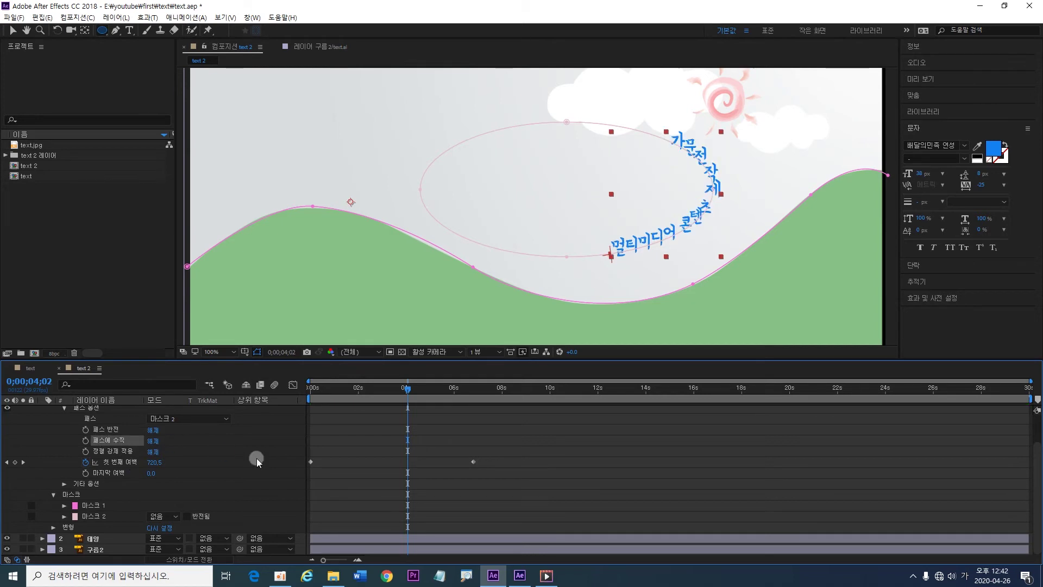
left_click_drag(407, 391, 323, 420)
left_click(514, 465)
key("space")
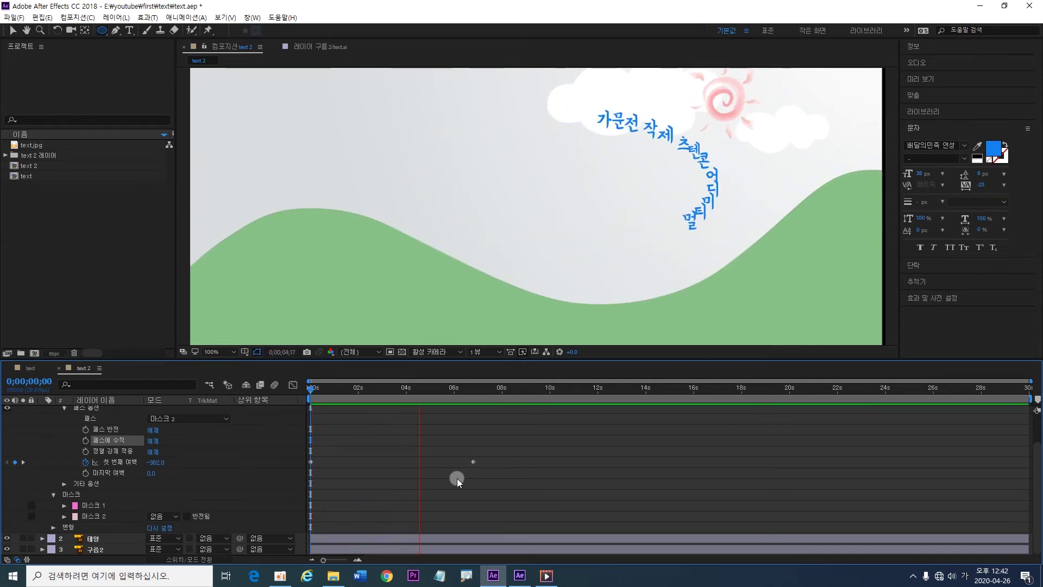
key("space")
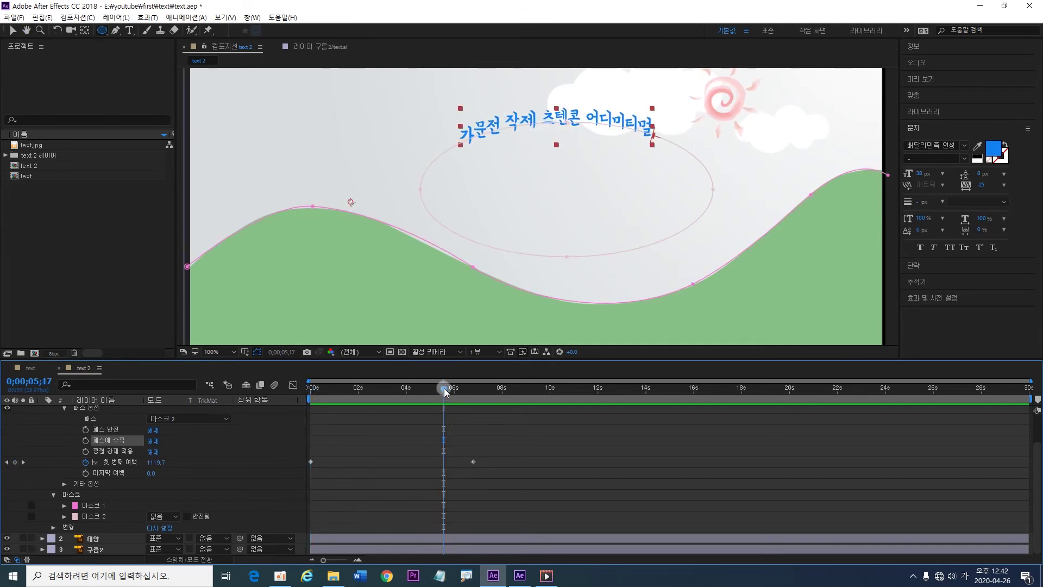
Step: Set the text path to the hill mask (마스크 1) and preview the text moving along the hills from about 1 s
left_click_drag(445, 391, 409, 399)
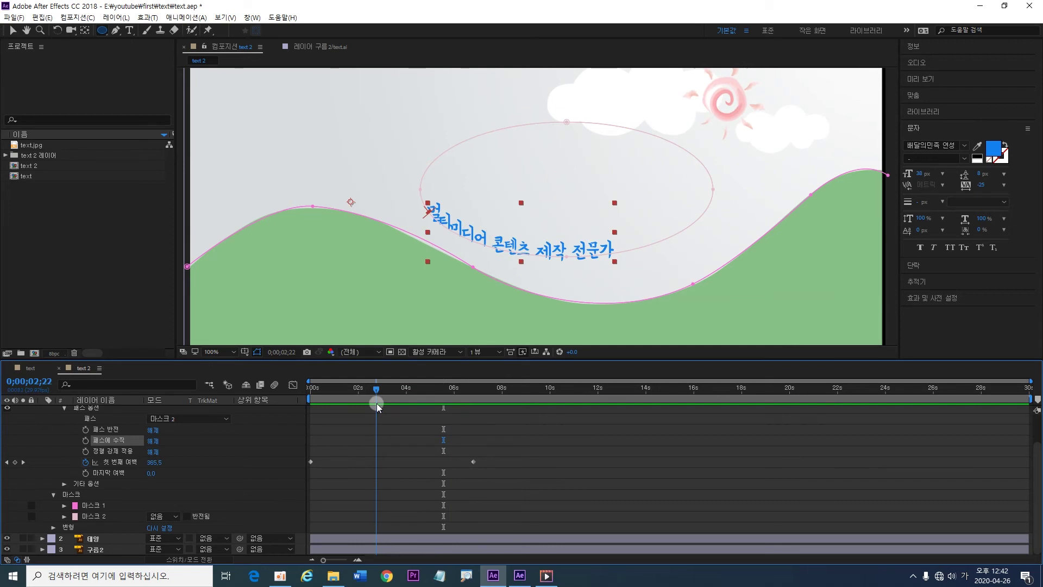
left_click(226, 419)
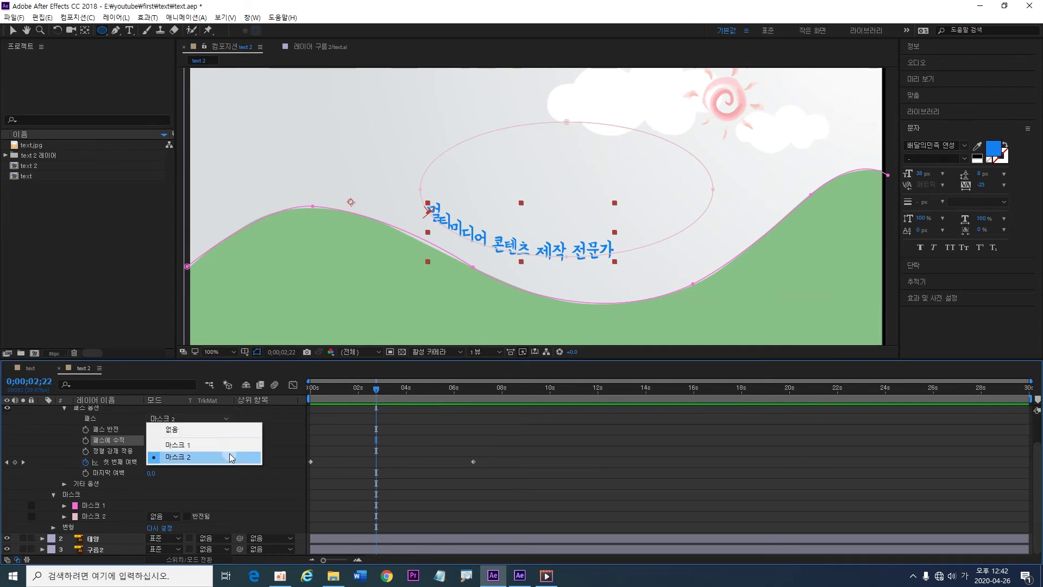
left_click(230, 445)
left_click_drag(376, 399, 336, 399)
key("space")
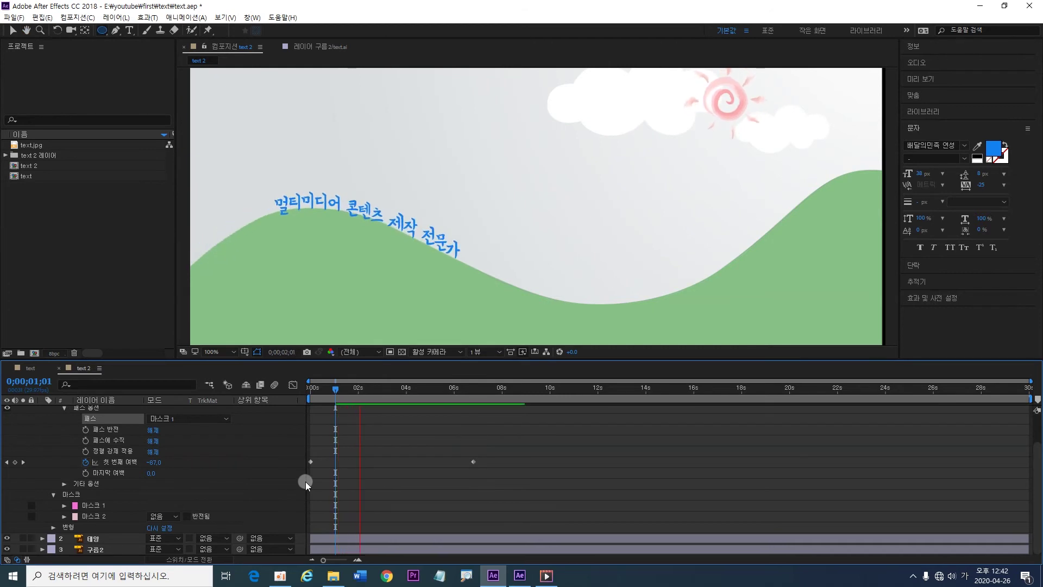
left_click(397, 389)
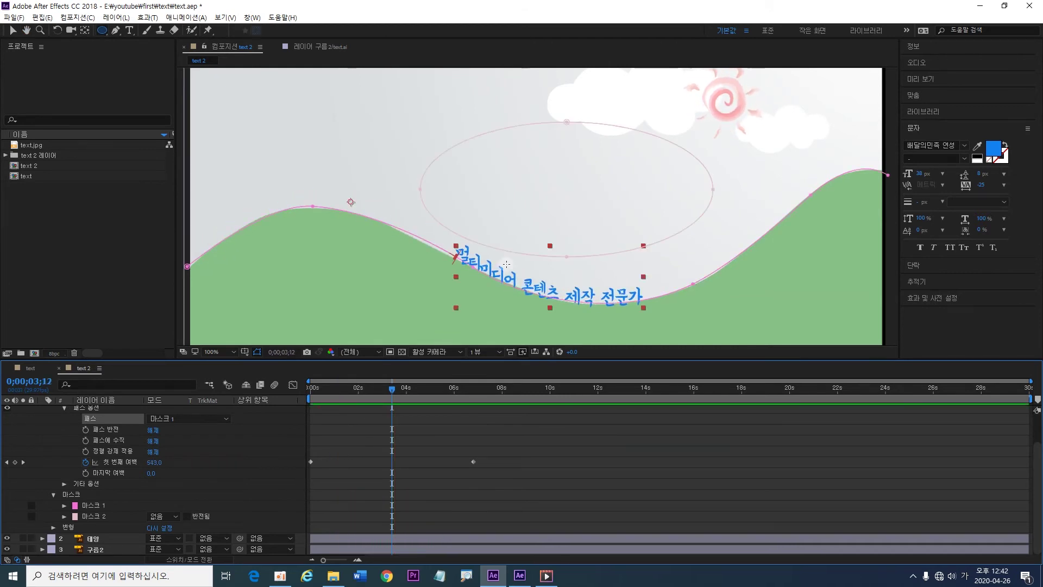
Step: Turn the perpendicular to path option (패스에 수직) back on and preview the text along the hills from about 1.5 s
left_click(150, 439)
left_click(154, 440)
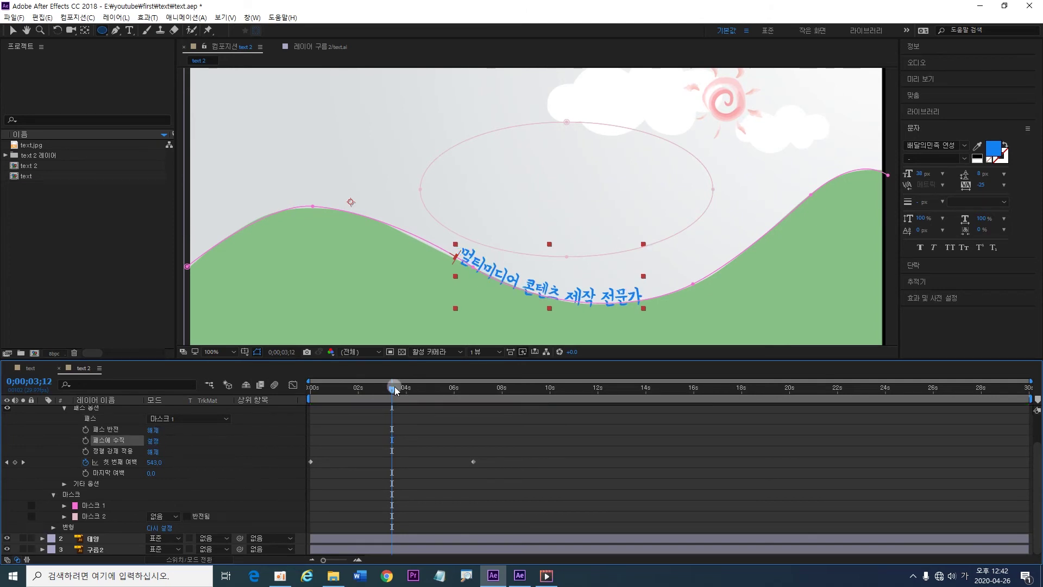
left_click_drag(391, 388, 345, 393)
key("space")
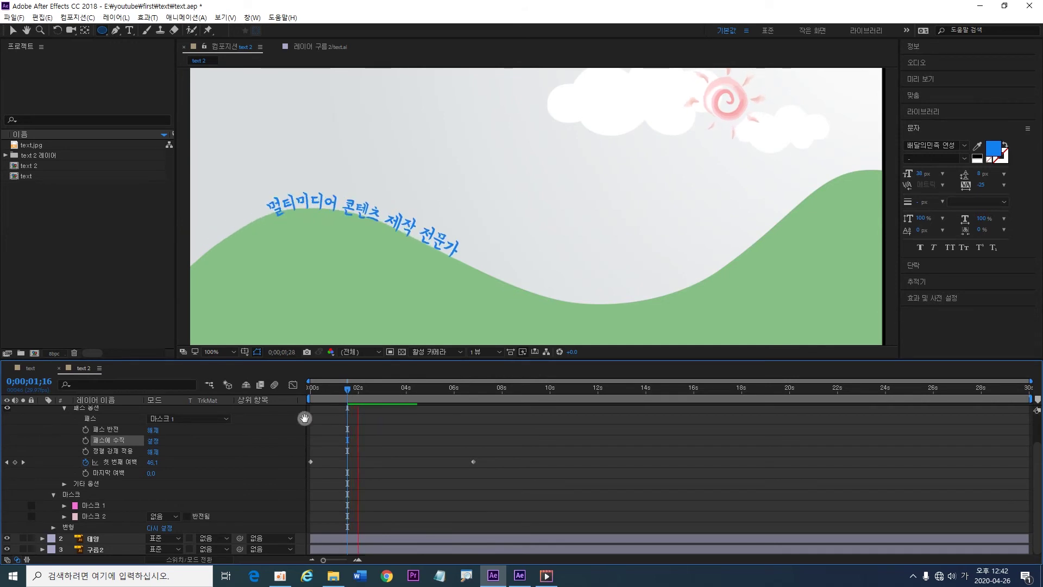
key("space")
left_click(155, 430)
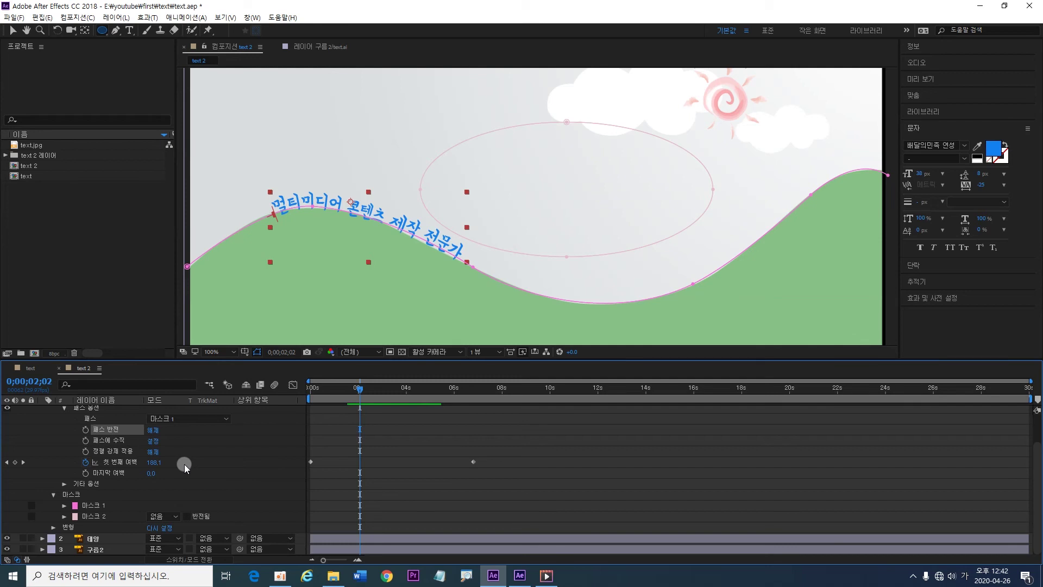
Step: Draw a straight horizontal mask path with the Pen tool on the text layer, above the ellipse and ending just before the sun
left_click_drag(318, 389, 310, 390)
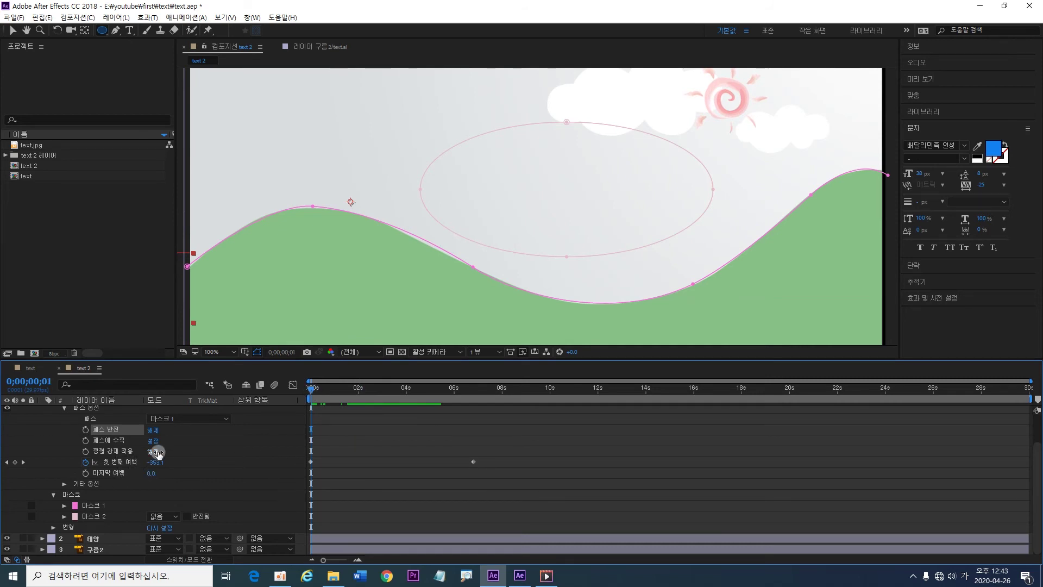
scroll(148, 450, "up", 2)
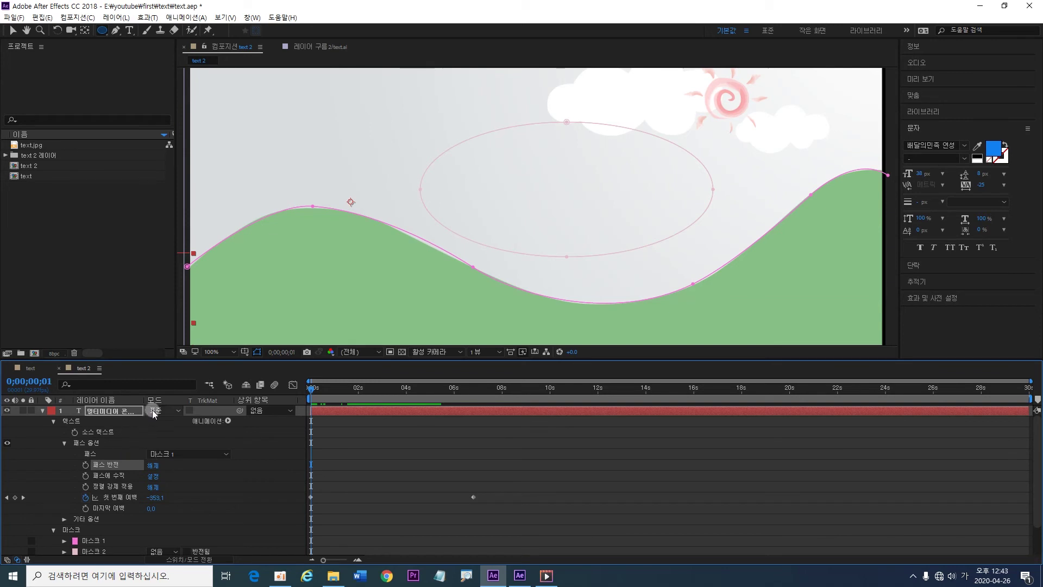
left_click(116, 34)
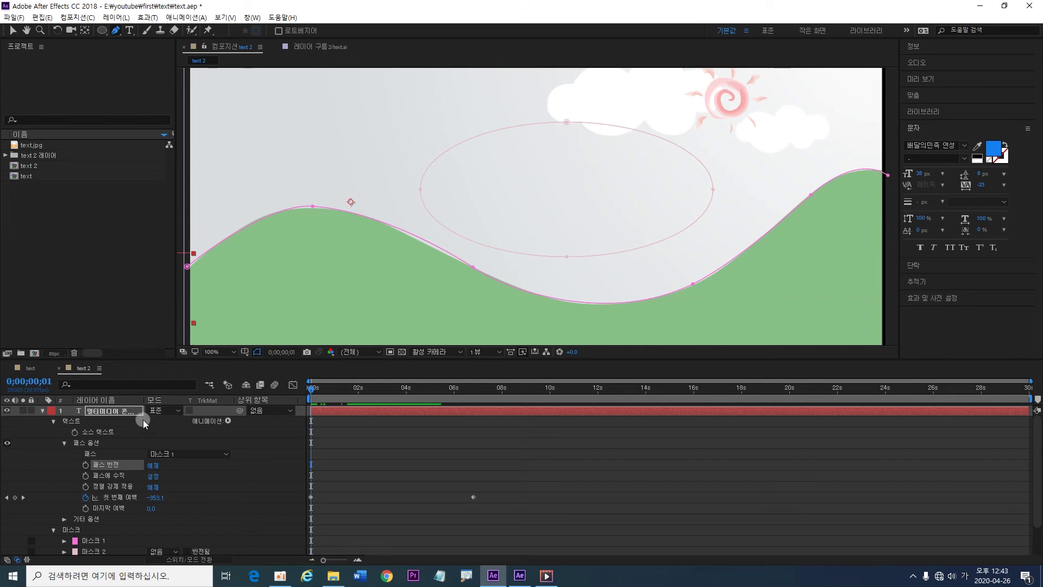
left_click(253, 107)
left_click(688, 107)
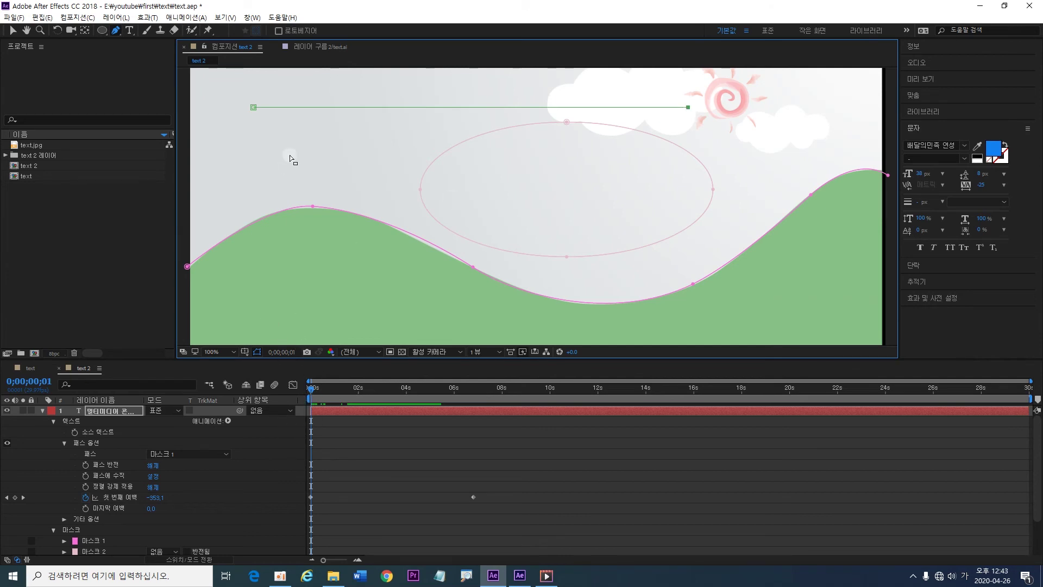
Step: Set the text path to the straight line mask (마스크 3) and preview the animation from the start
left_click(227, 454)
left_click(224, 504)
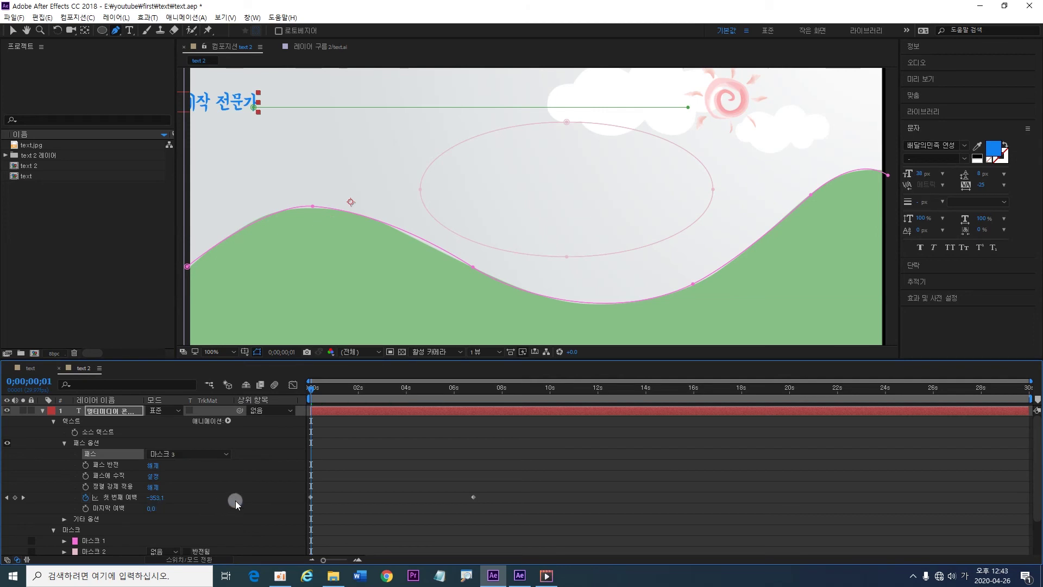
key("space")
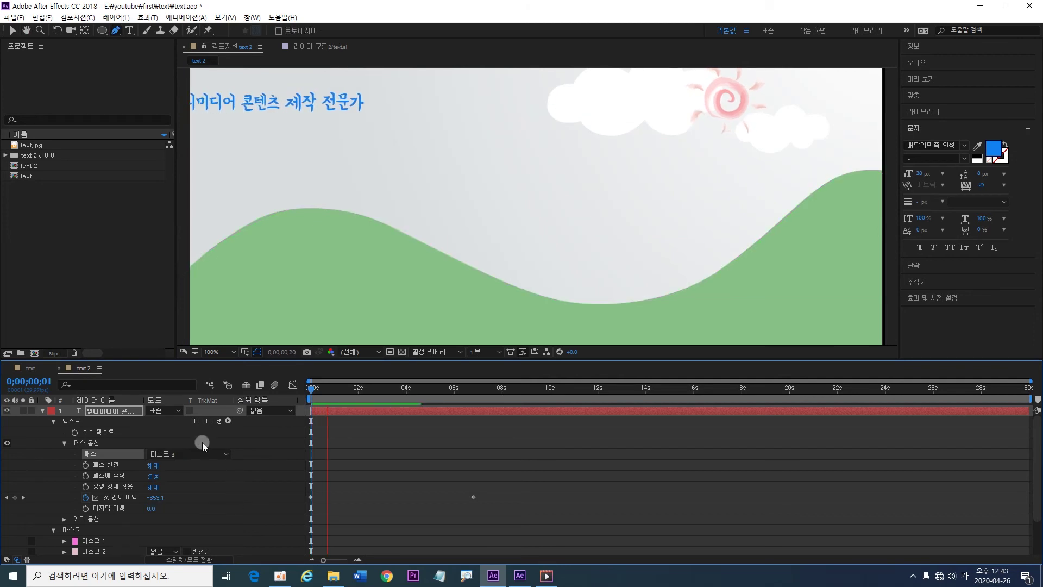
key("space")
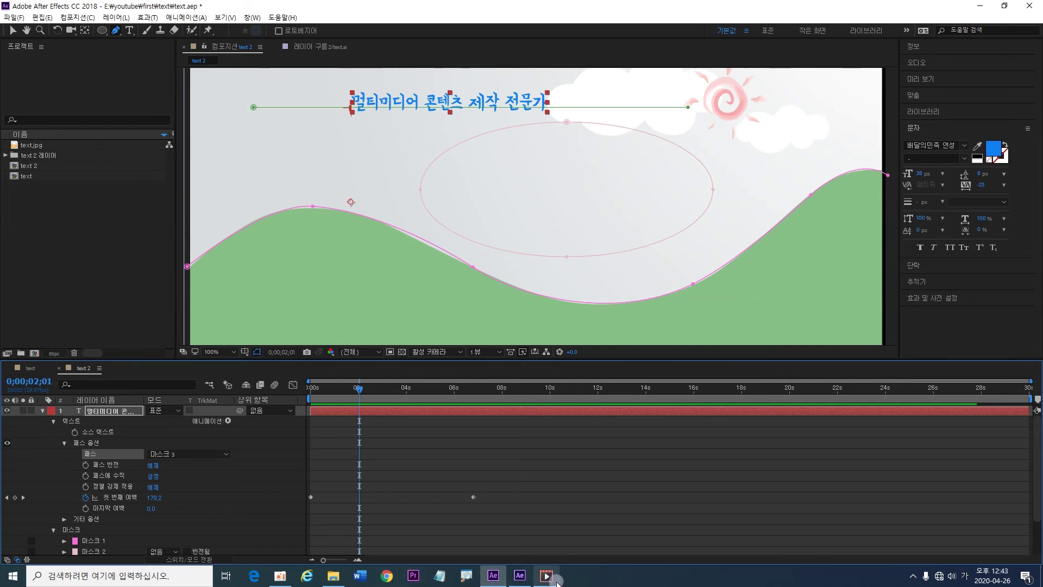
Step: Check the path option names in the English-language After Effects window, return to the text 2 composition, and deselect the text layer
left_click(523, 580)
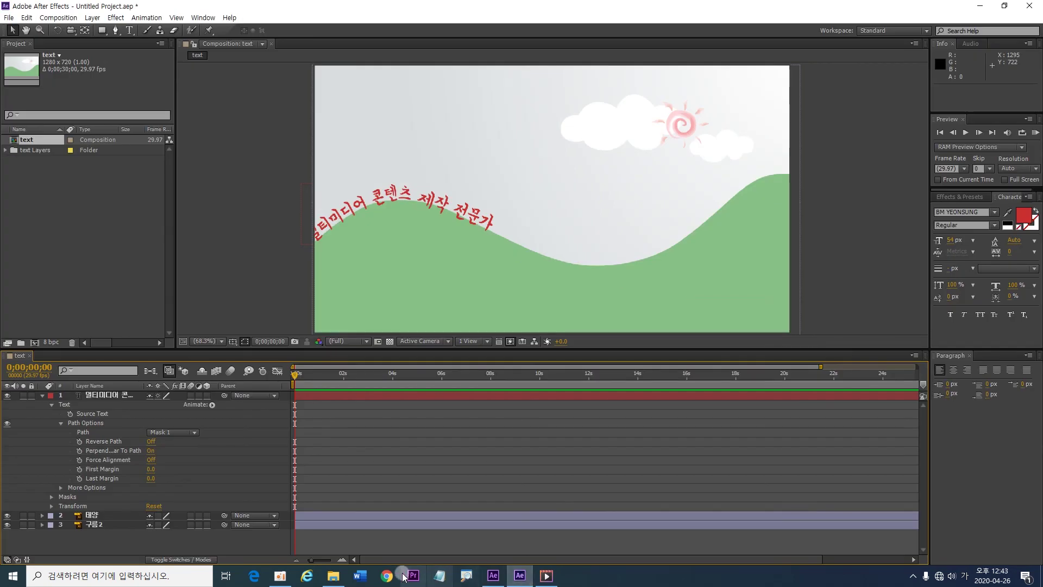
left_click(491, 581)
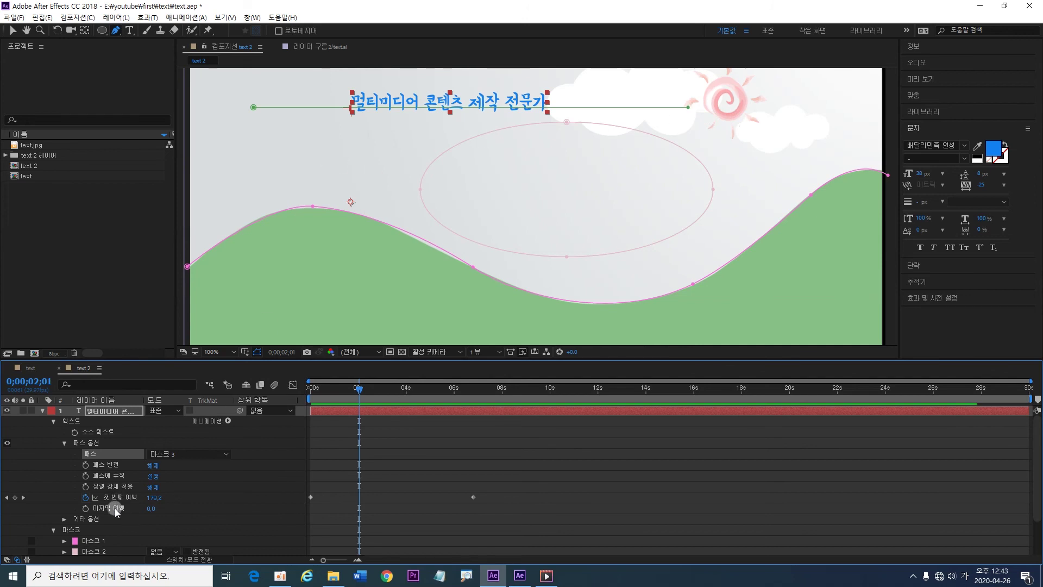
left_click(204, 506)
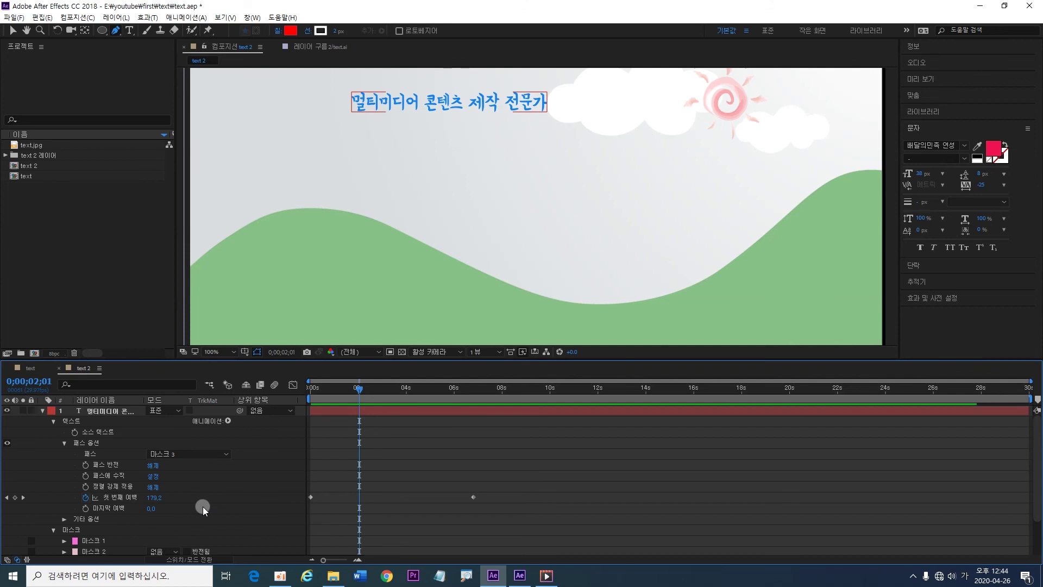
Step: Select the text layer, preview its movement along the straight path from 13 frames, and review the text just before 3 s
left_click(108, 411)
left_click_drag(360, 386, 321, 389)
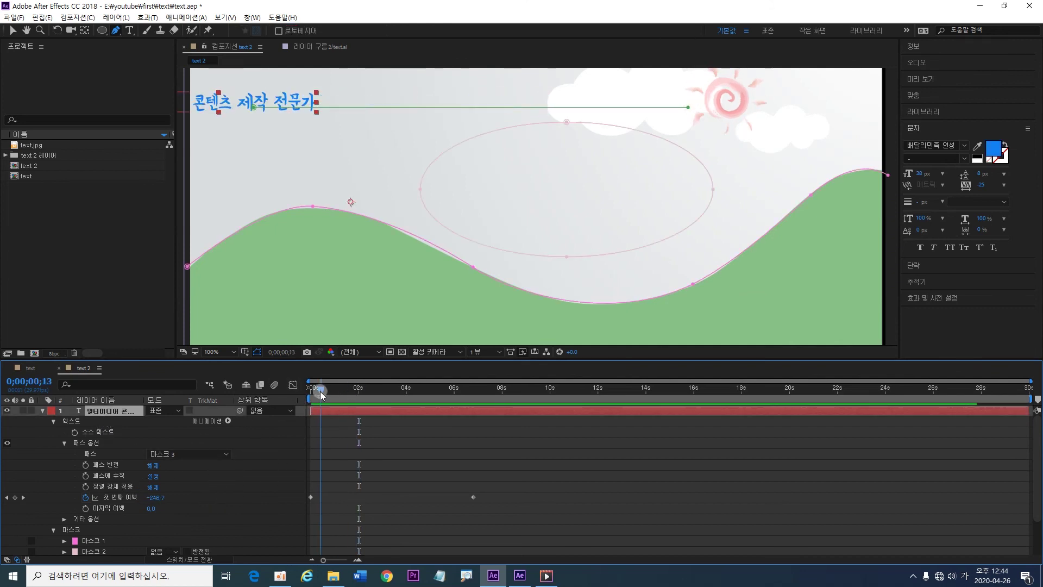
left_click(262, 498)
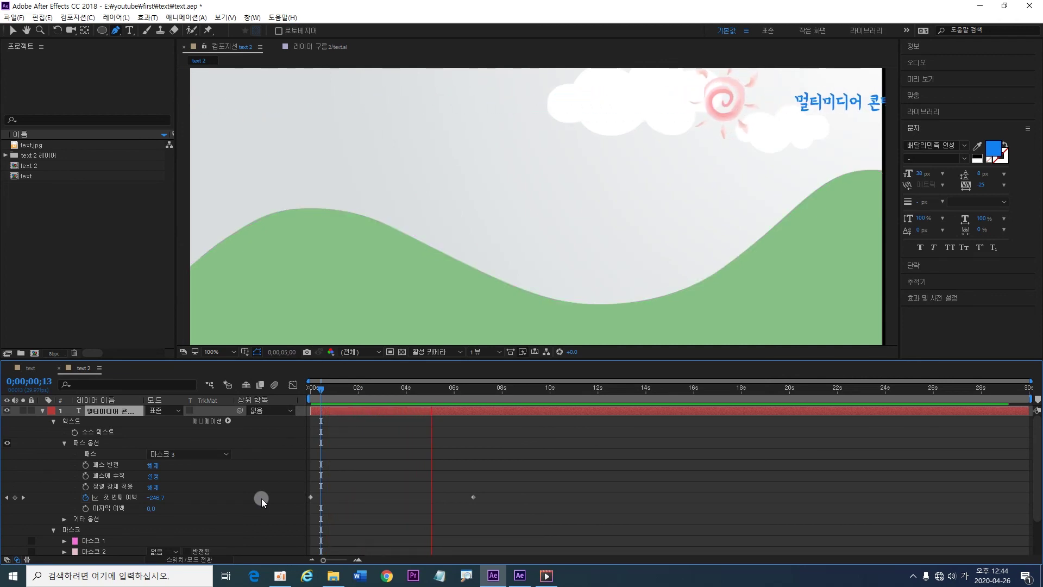
key("space")
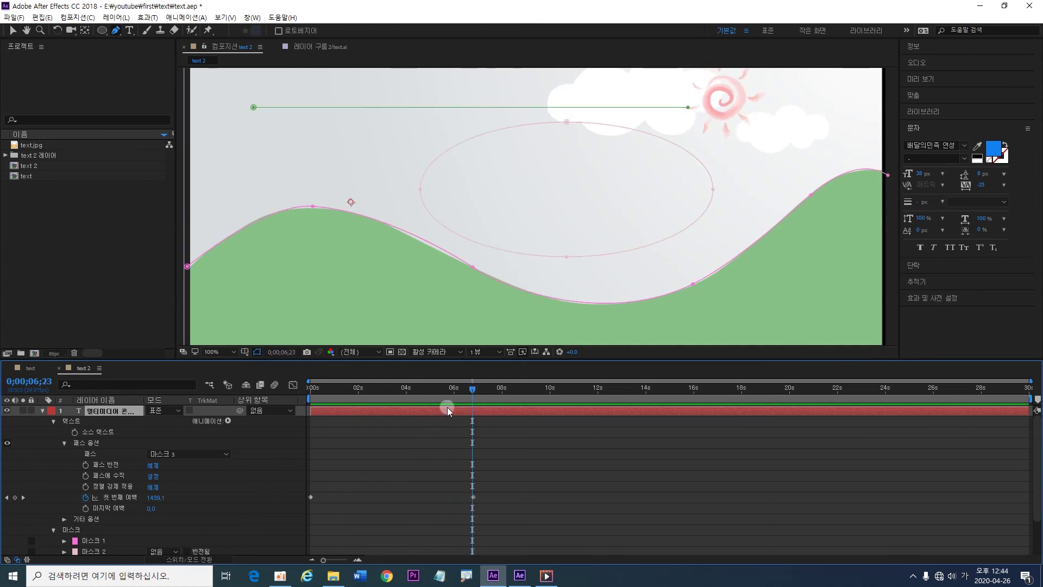
left_click_drag(473, 389, 379, 398)
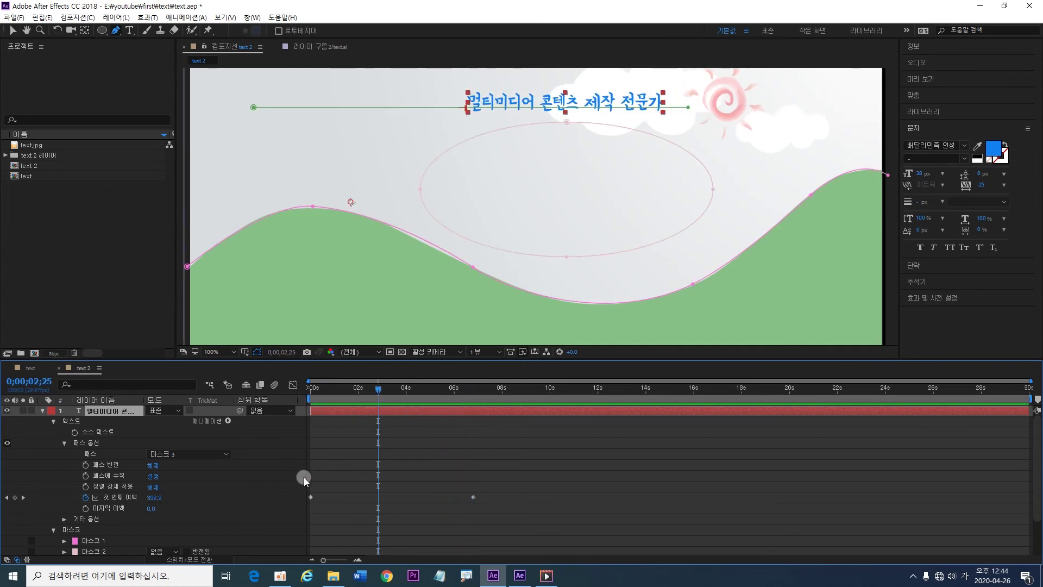